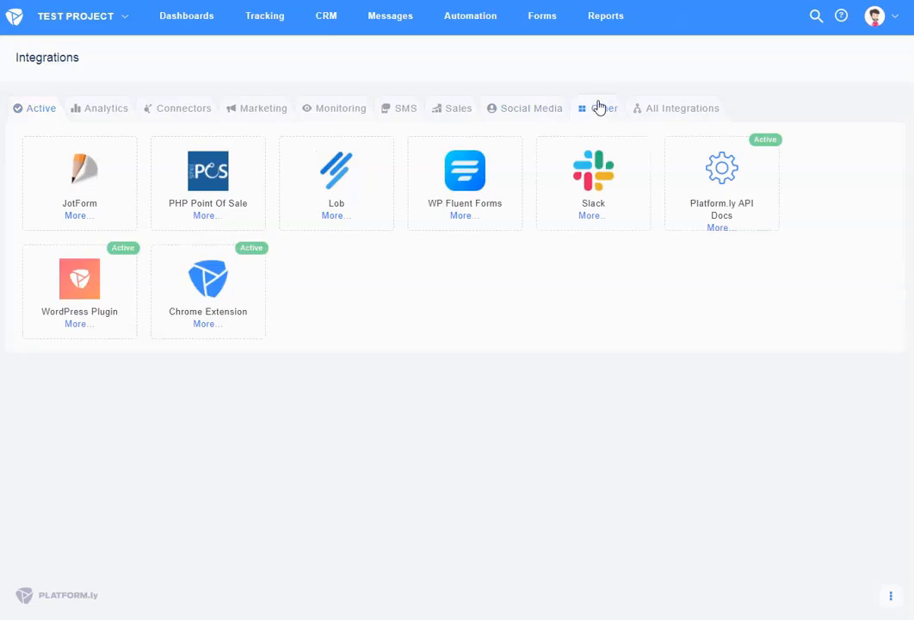
# Open the Slack integration card under Integrations' Other tab
pyautogui.click(598, 178)
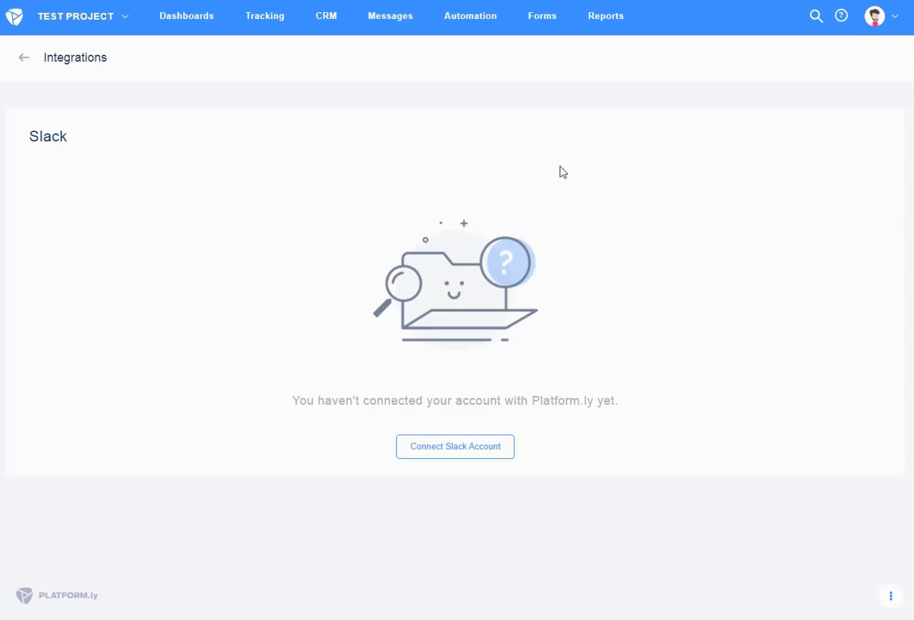
# Connect a Slack account and allow Platform.ly access to the Test123 workspace
pyautogui.click(484, 455)
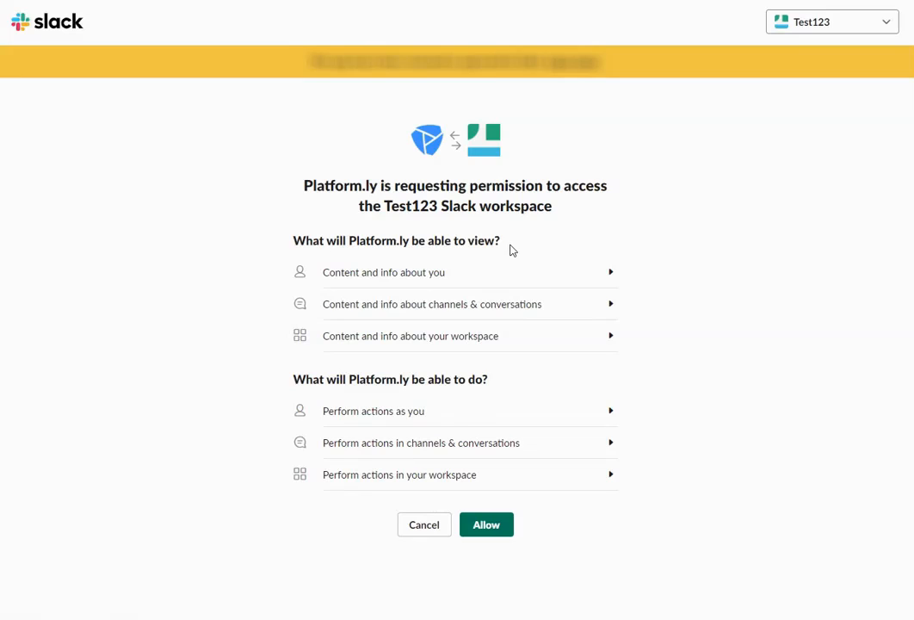
pyautogui.click(490, 527)
pyautogui.click(495, 525)
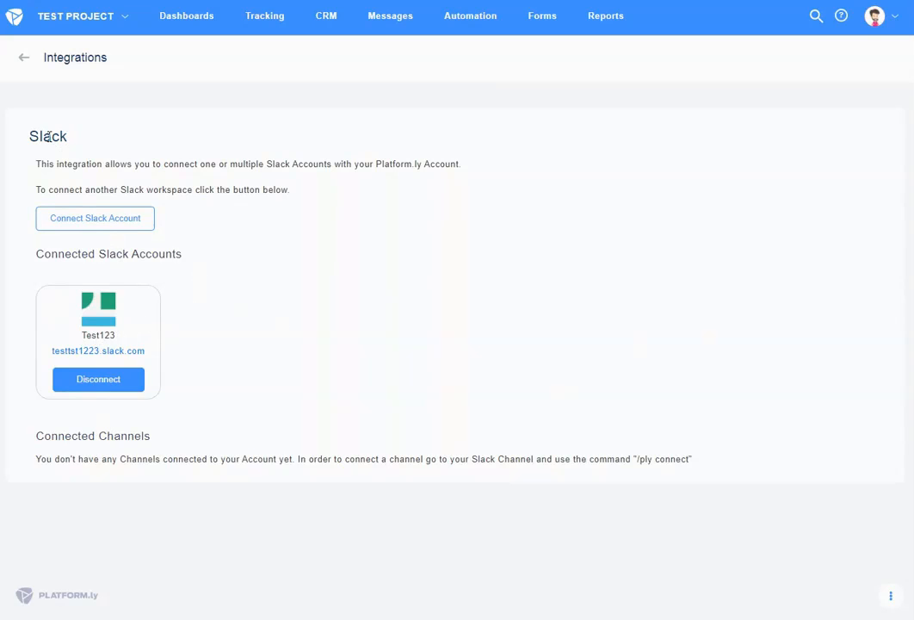
# Review the Connected Slack Accounts listing Test123 and the empty Connected Channels section
pyautogui.moveTo(67, 255); pyautogui.dragTo(190, 261)
pyautogui.click(145, 271)
pyautogui.moveTo(37, 437); pyautogui.dragTo(152, 436)
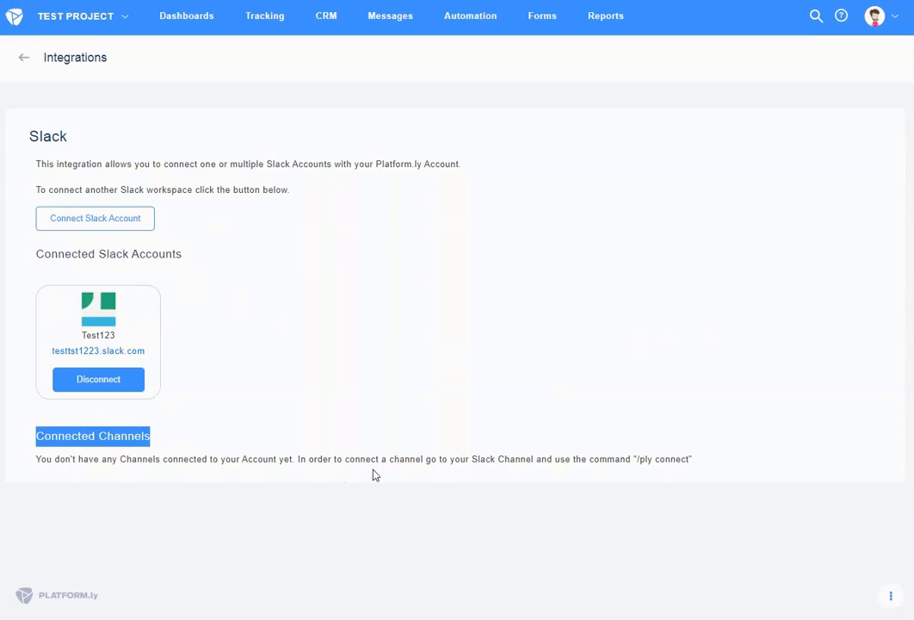
pyautogui.click(423, 399)
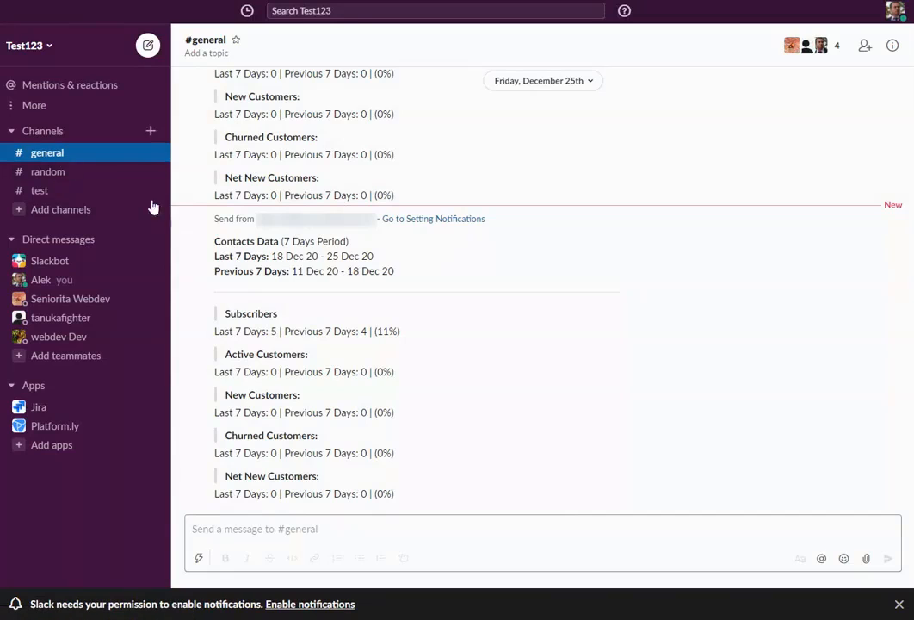
# Send the /ply connect command in #general
pyautogui.click(321, 525)
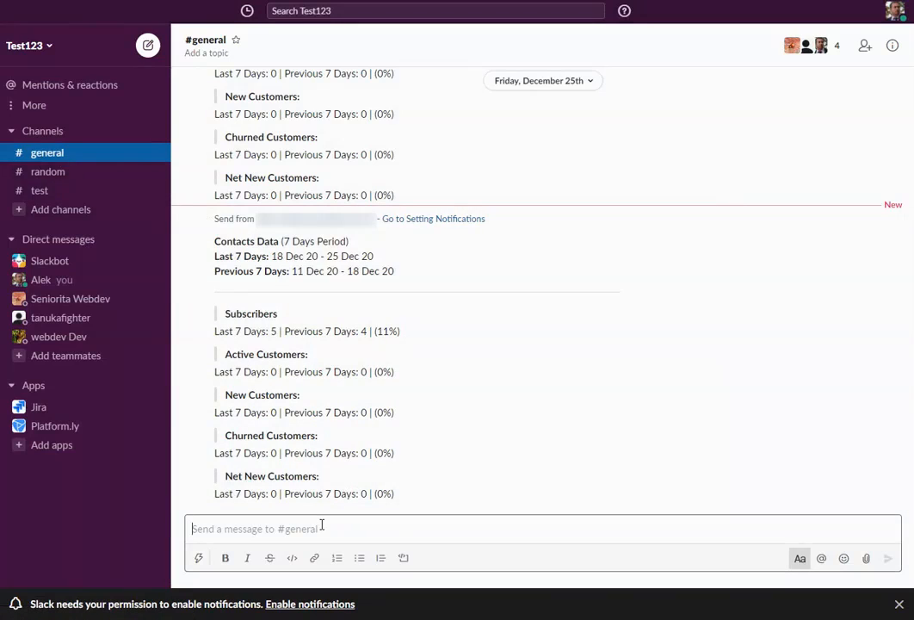
pyautogui.write('/ply connect')
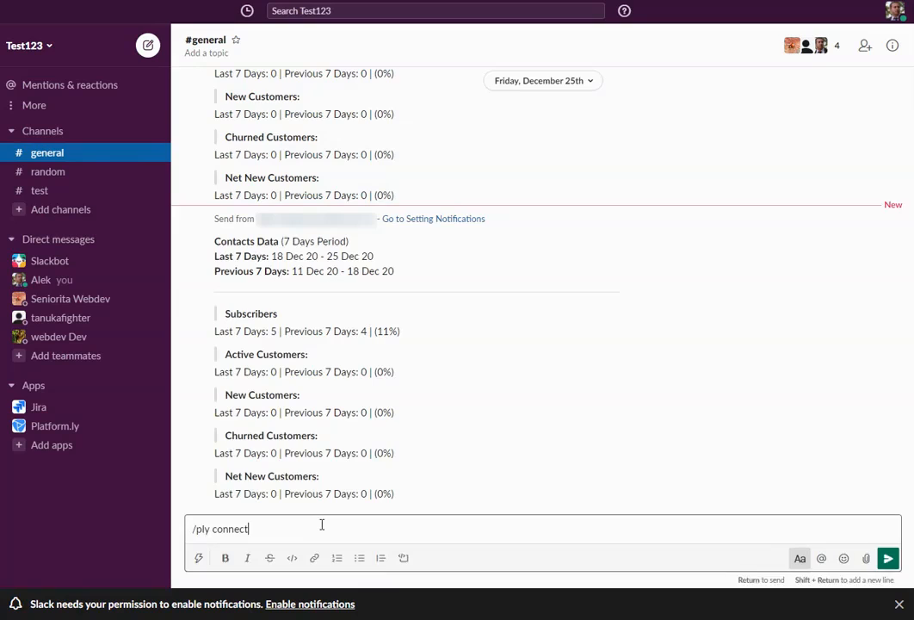
pyautogui.press('Return')
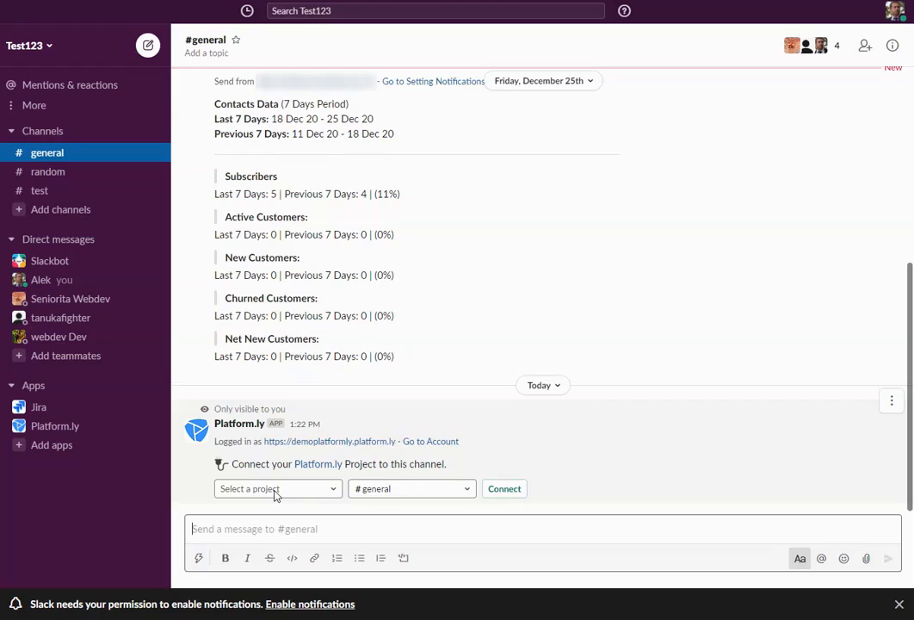
# Select Test Project and the #general channel in the connect form, then connect them
pyautogui.click(276, 491)
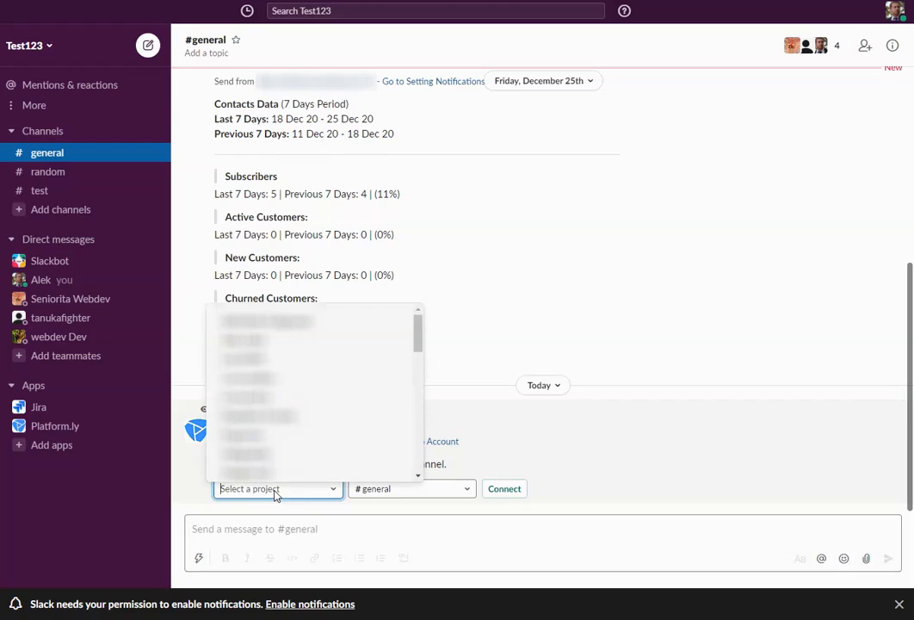
pyautogui.scroll(-5, 296, 403)
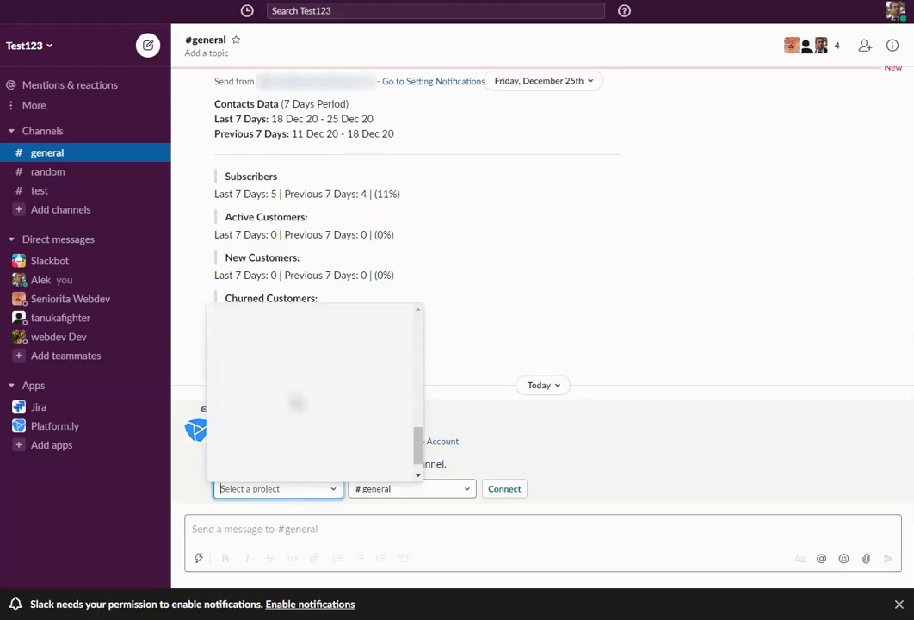
pyautogui.write('test')
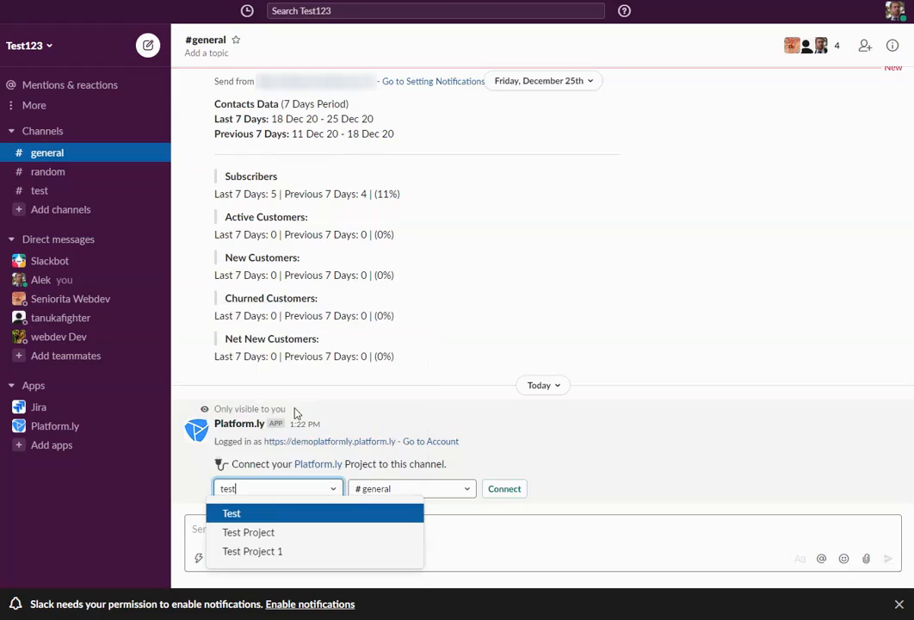
pyautogui.click(256, 540)
pyautogui.click(407, 492)
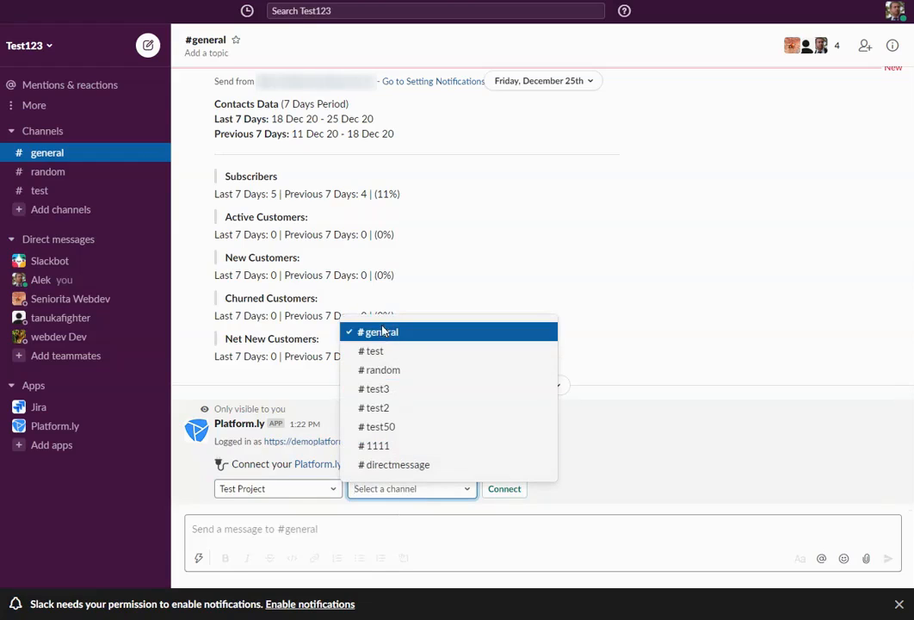
pyautogui.click(383, 333)
pyautogui.click(506, 489)
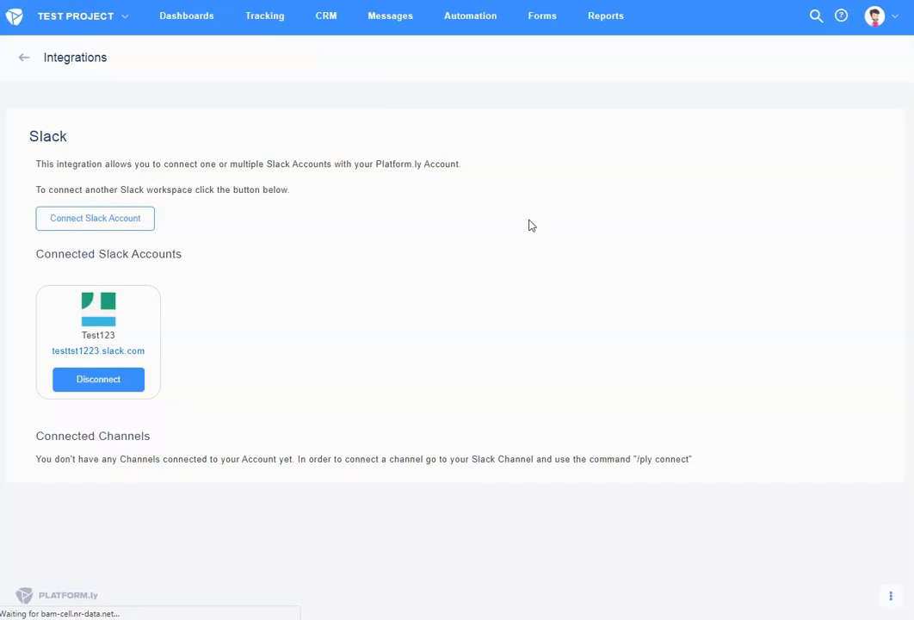
# Check that the Connected Channels table lists #general linked to Test Project
pyautogui.scroll(-1, 475, 520)
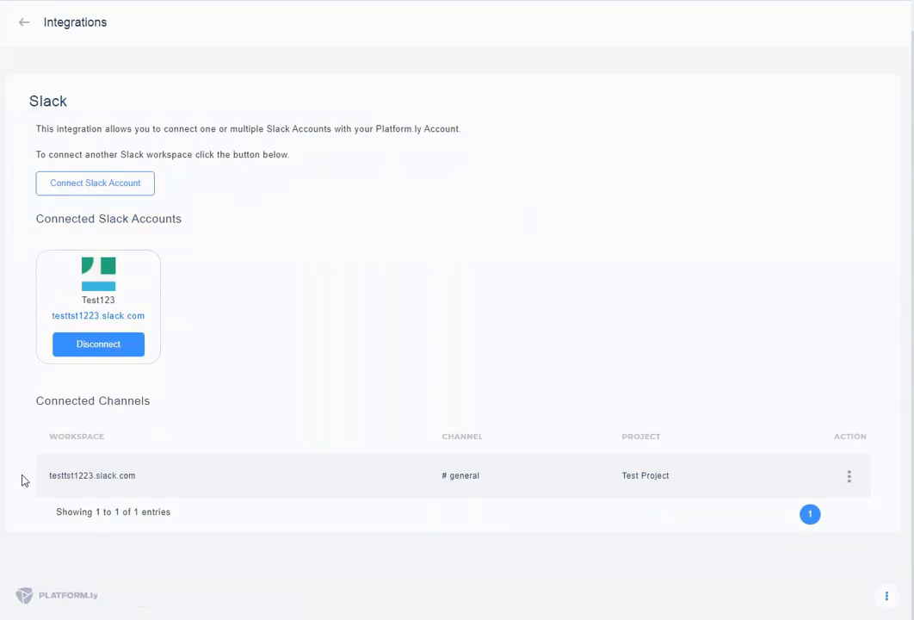
pyautogui.moveTo(60, 481)
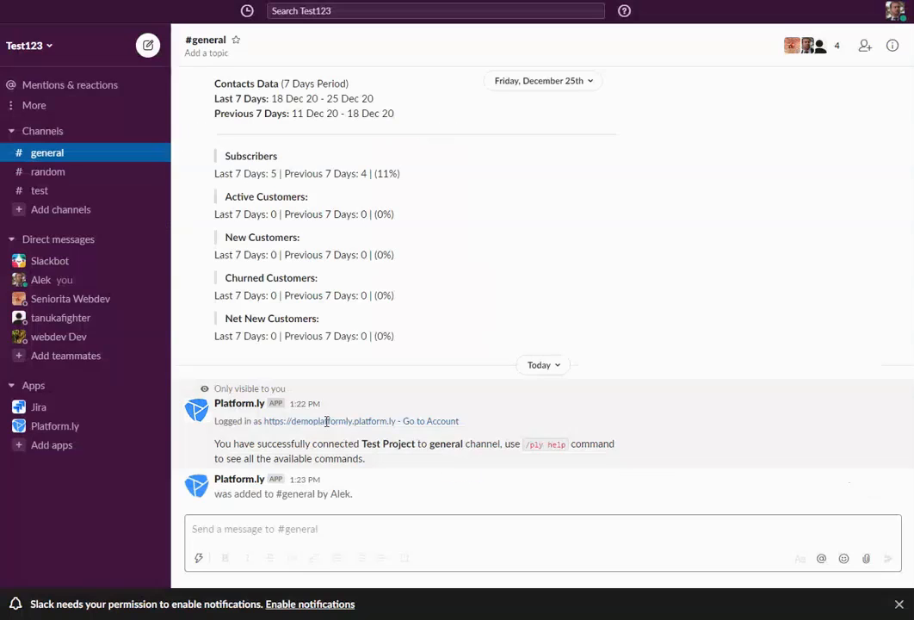
# Send /ply help in #general to list the bot's available commands
pyautogui.click(298, 528)
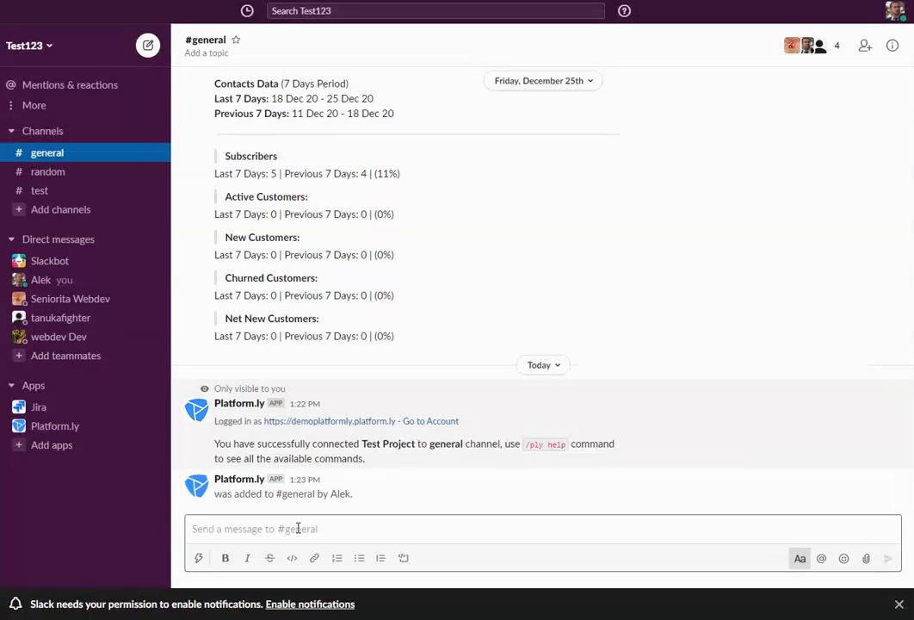
pyautogui.write('/ply')
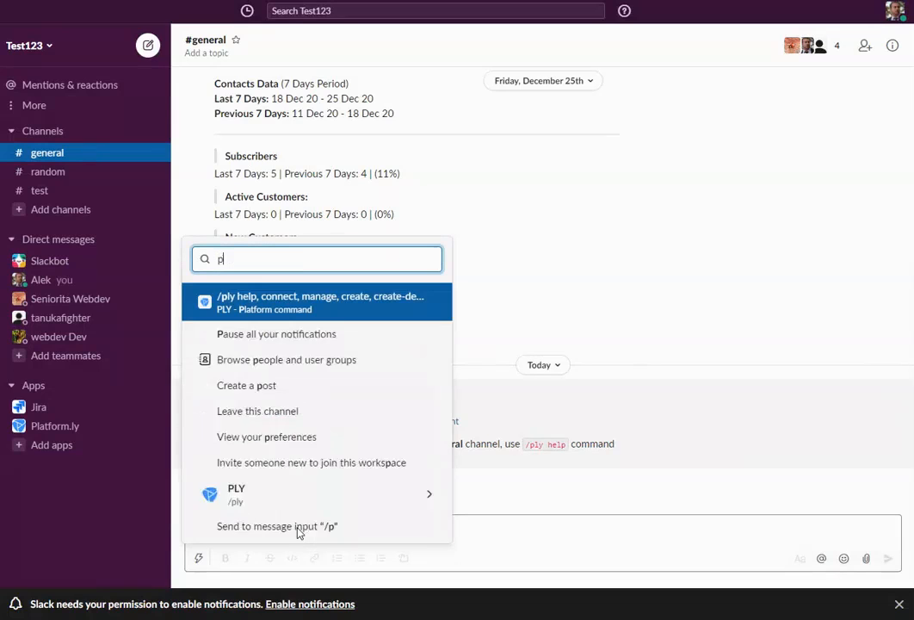
pyautogui.press('Return')
pyautogui.write('help')
pyautogui.press('Return')
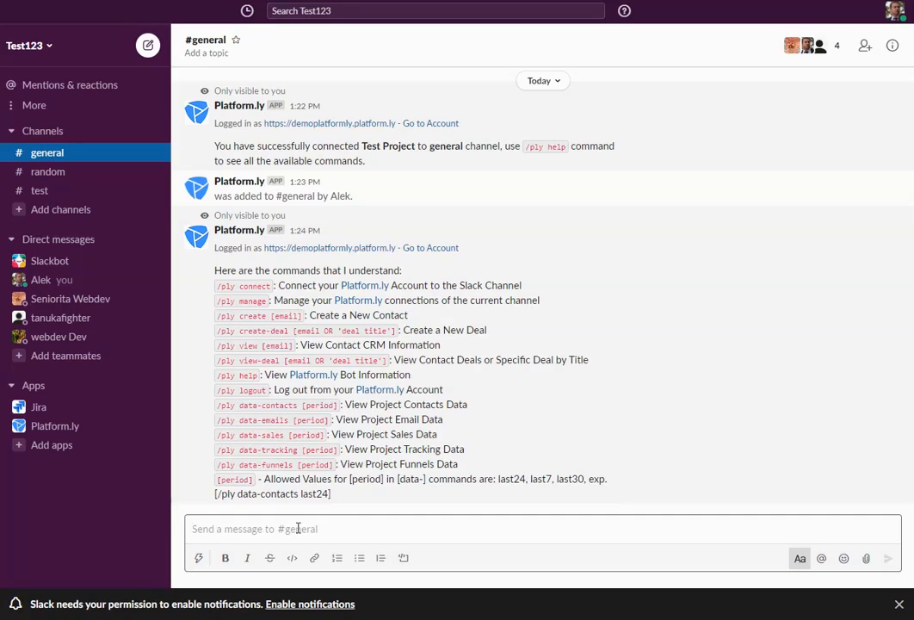
# Draft a /ply create command with a sample e-mail address
pyautogui.write('/ply')
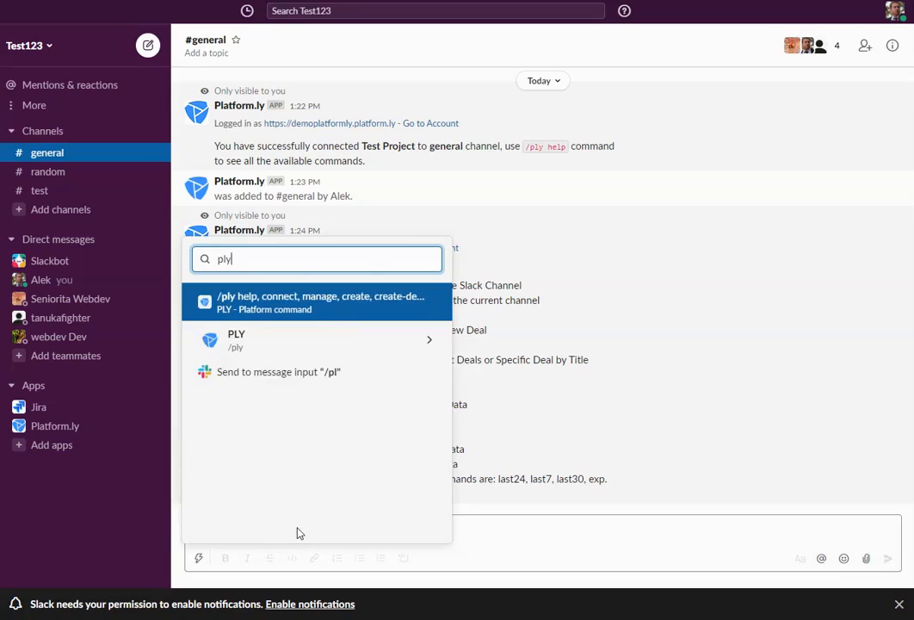
pyautogui.press('Return')
# Send the /ply create command, scroll through the Create a contact form, and close it unsaved
pyautogui.press('Return')
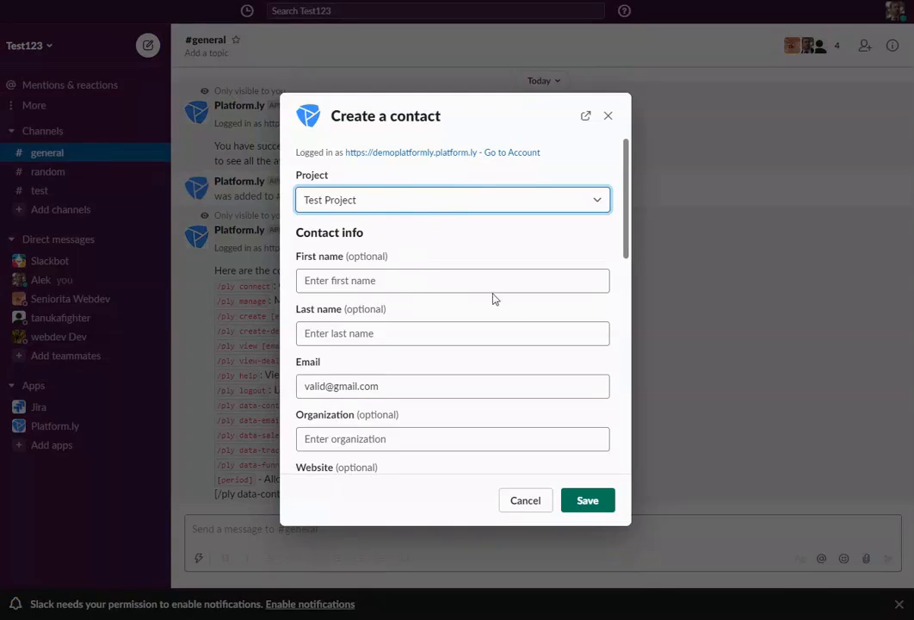
pyautogui.scroll(-5, 420, 292)
pyautogui.scroll(-3, 420, 292)
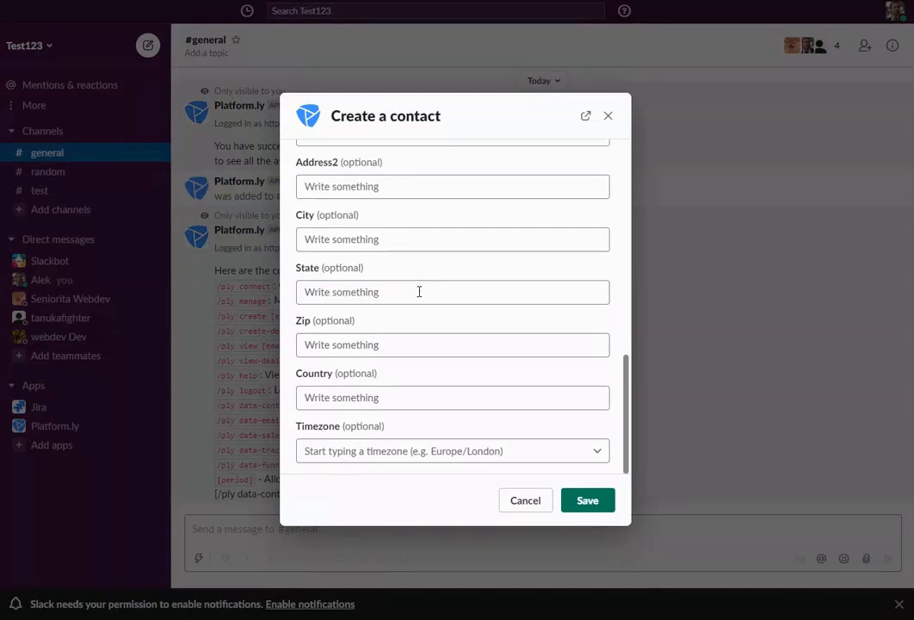
pyautogui.scroll(8, 405, 297)
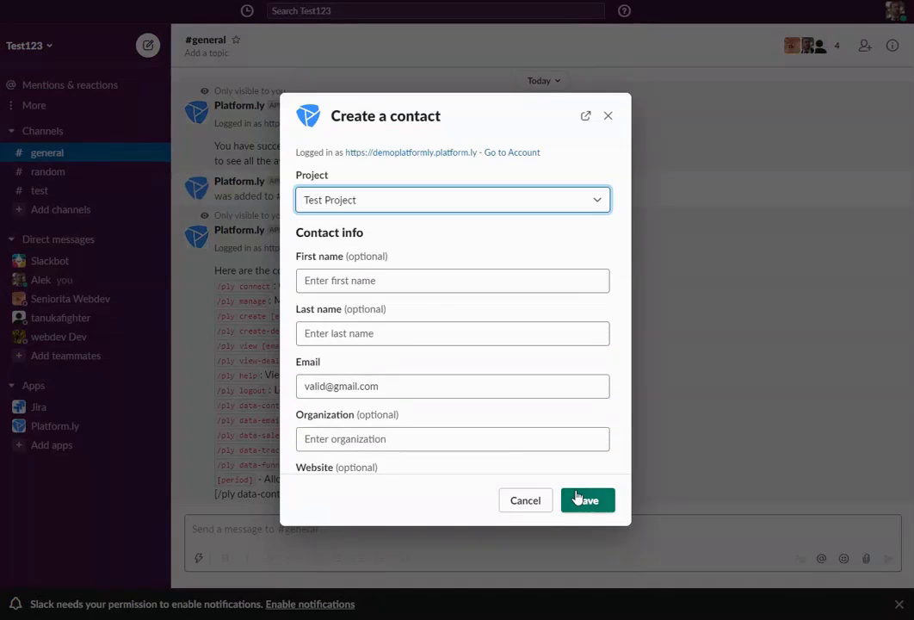
pyautogui.scroll(-1, 582, 197)
pyautogui.scroll(1, 500, 265)
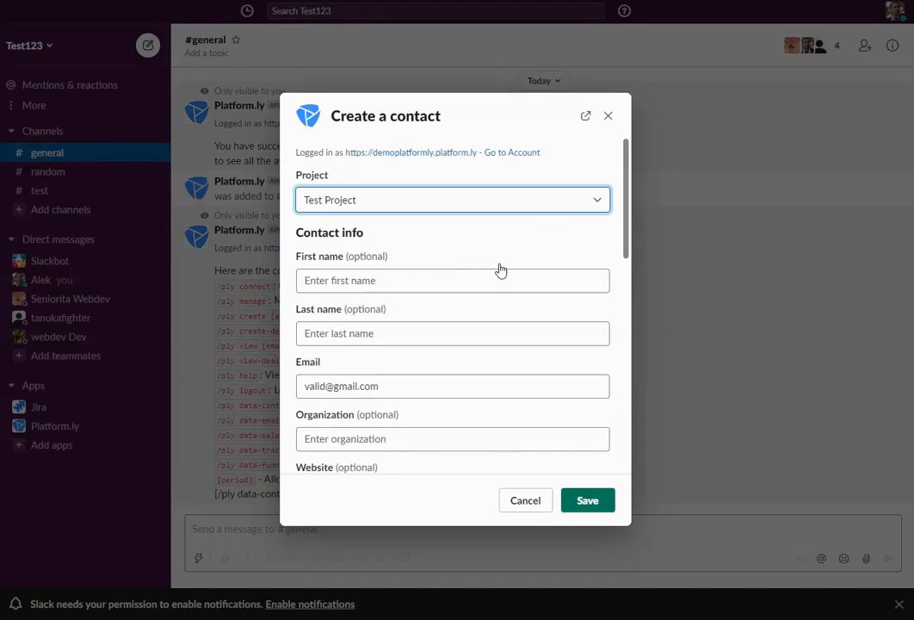
pyautogui.click(610, 124)
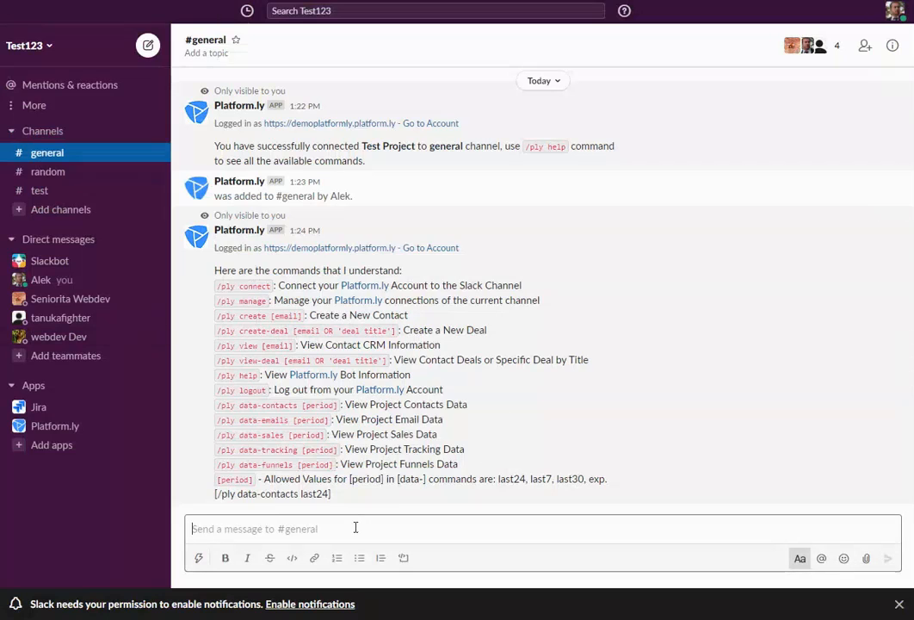
# Send /ply create-deal 'Sell 15 pieces of packages', review the deal form, and close it
pyautogui.write('/ply create-deal')
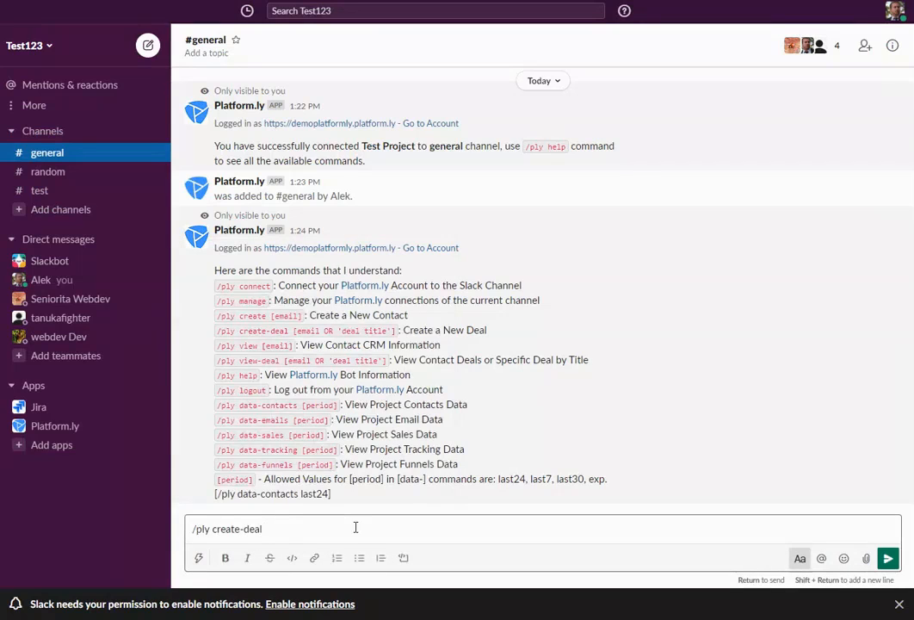
pyautogui.write('Sell 15 pieces of package')
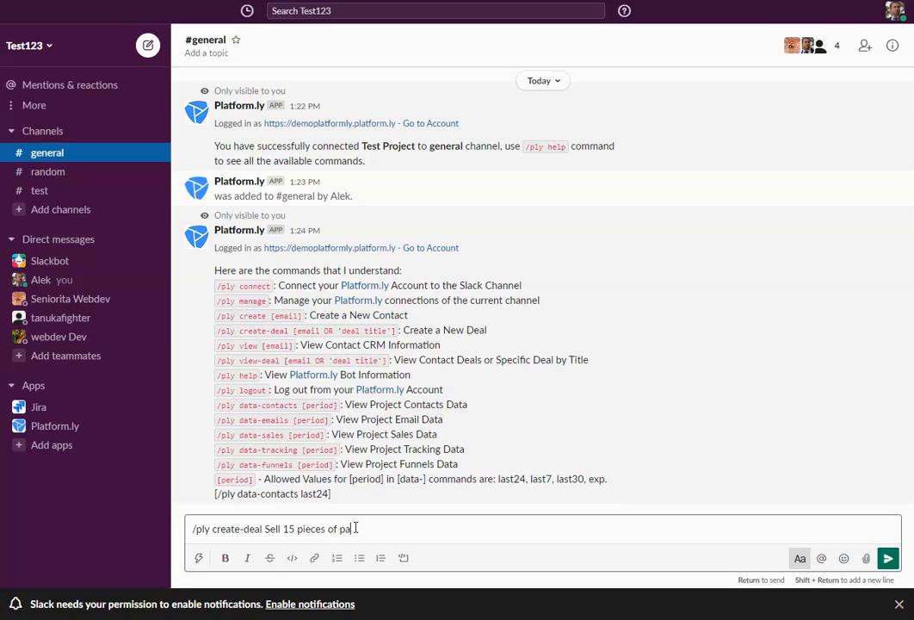
pyautogui.write('s')
pyautogui.press('Return')
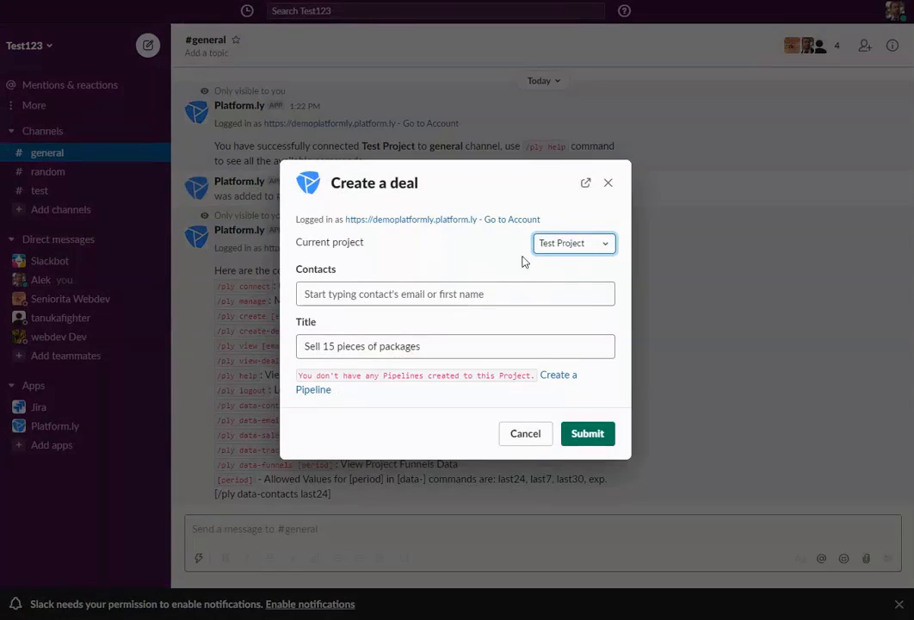
pyautogui.moveTo(324, 348); pyautogui.dragTo(467, 351)
pyautogui.click(467, 351)
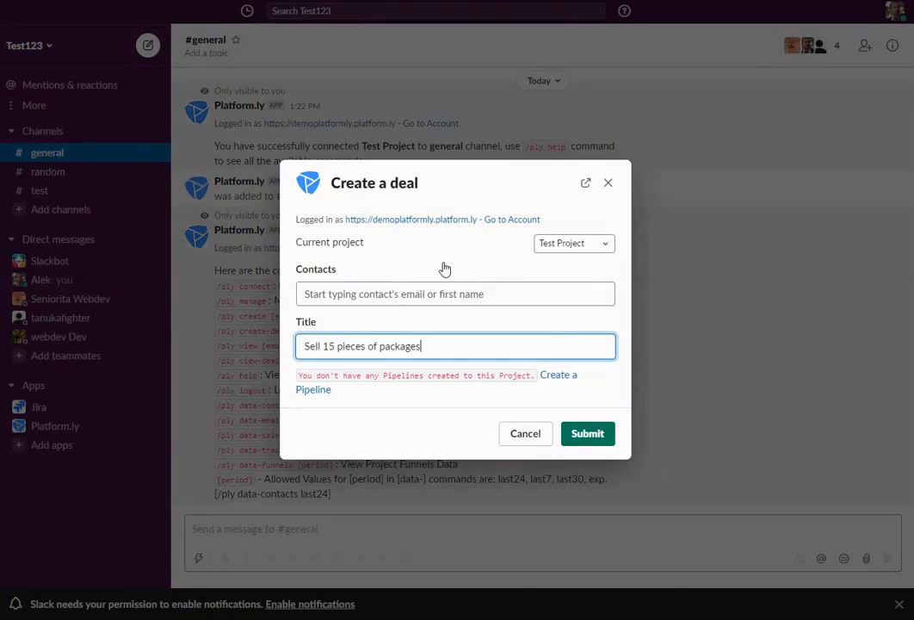
pyautogui.click(608, 183)
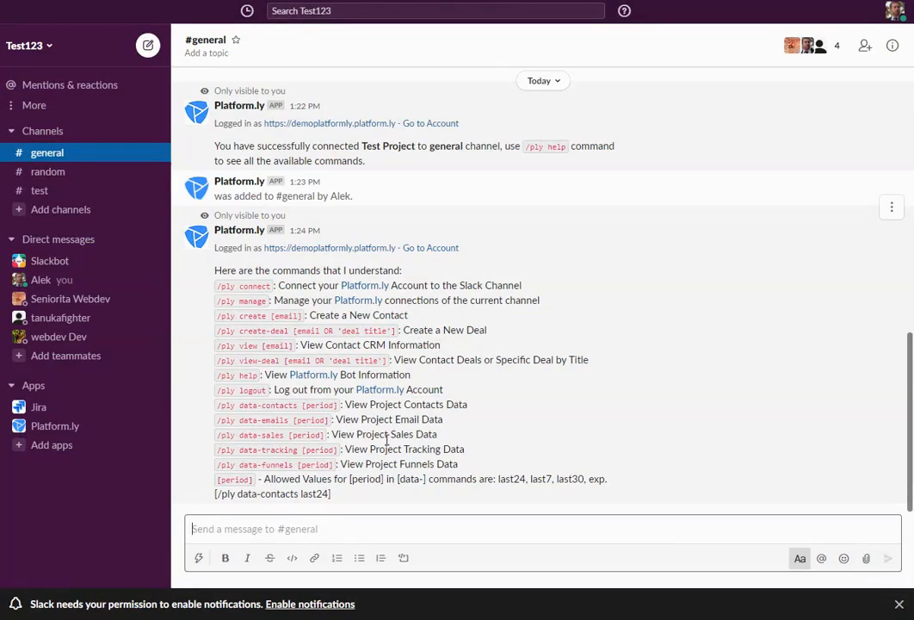
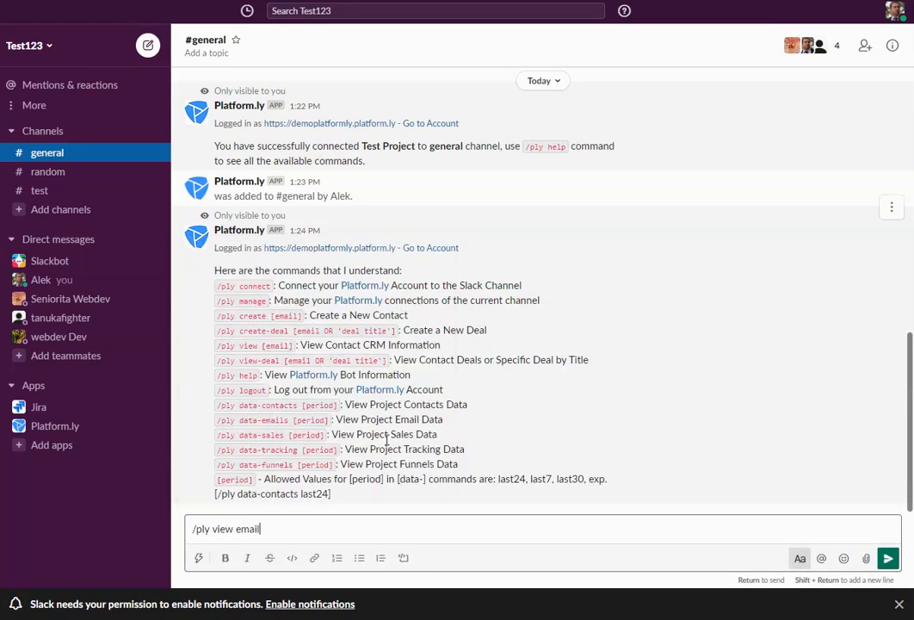
# Send /ply view with a contact's e-mail, then /ply create with the new contact's e-mail
pyautogui.press('Return')
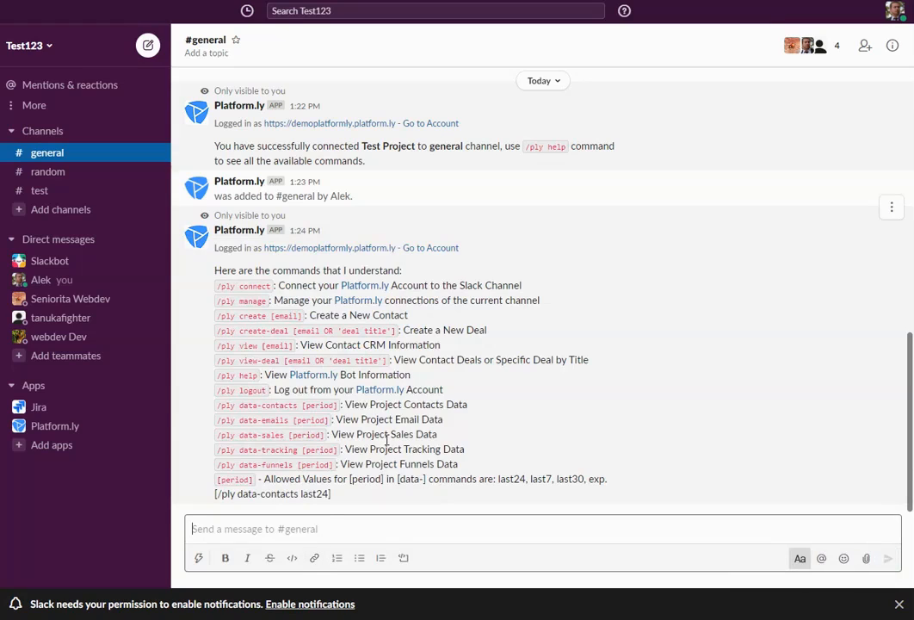
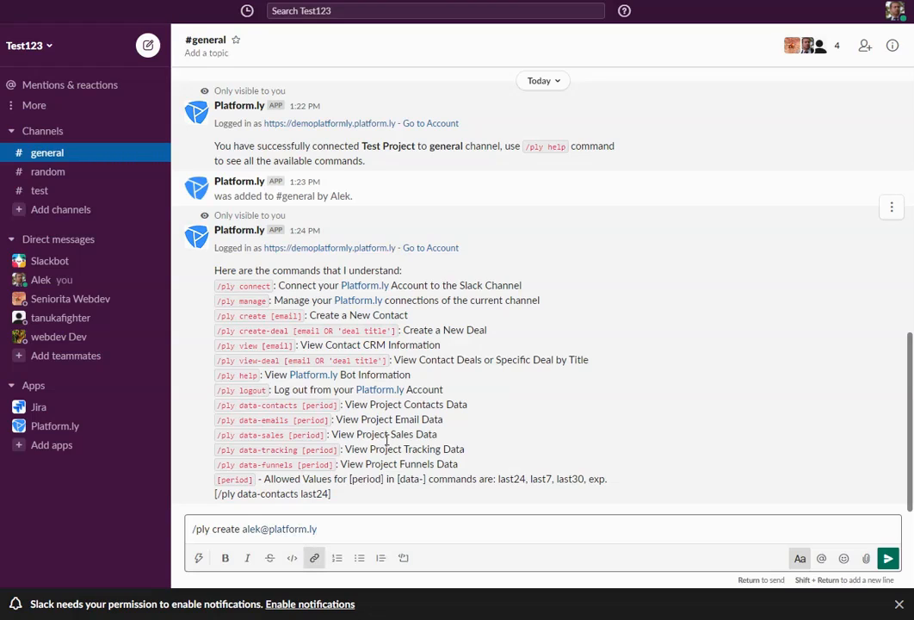
pyautogui.press('Return')
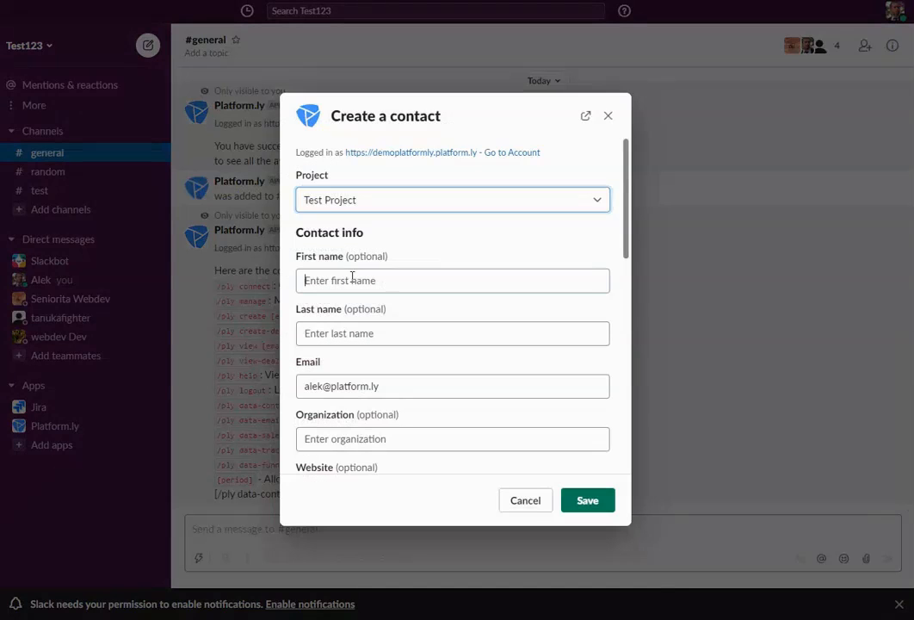
# Enter the contact's first name, save it, and skip segments and tags
pyautogui.click(353, 279)
pyautogui.write('Alek')
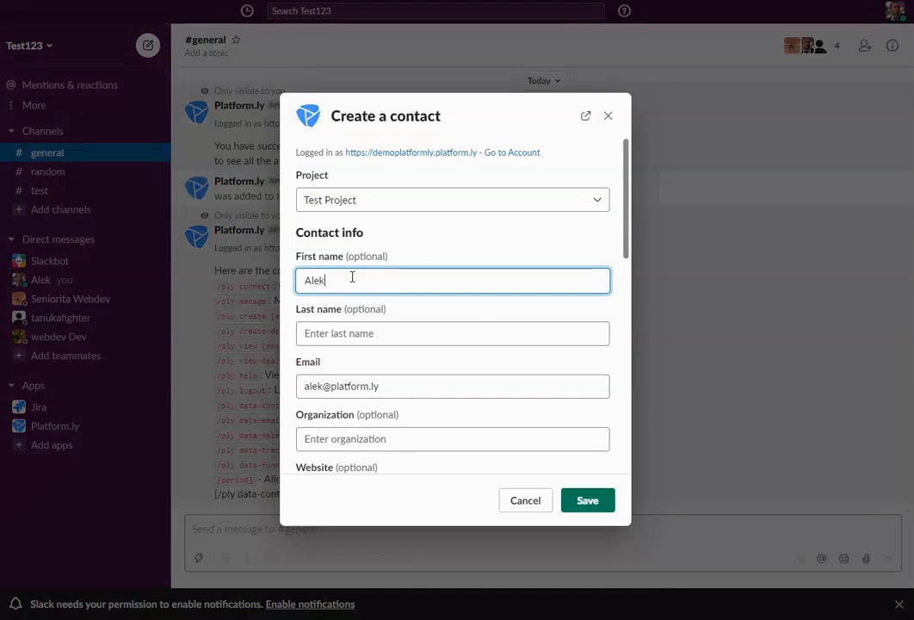
pyautogui.click(590, 496)
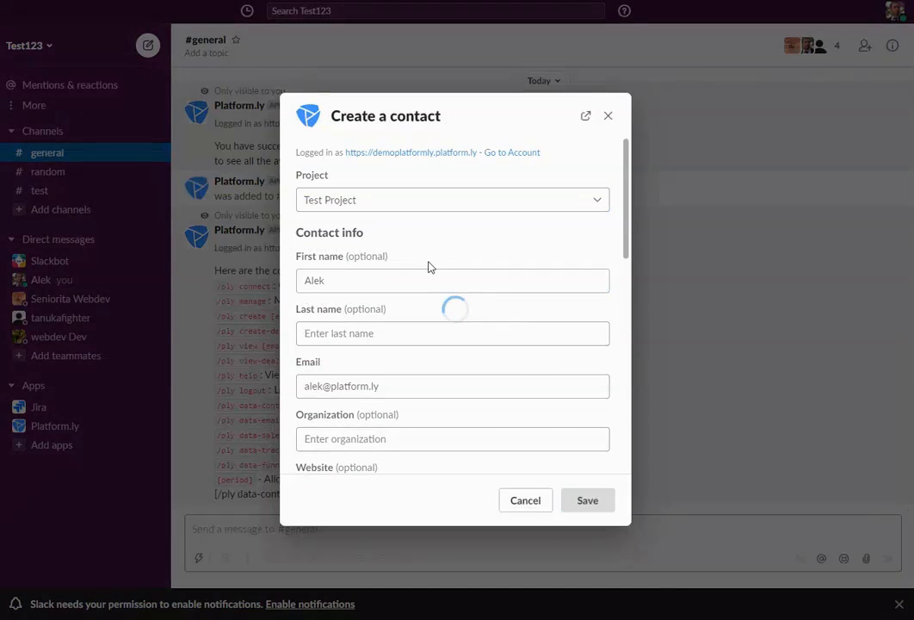
pyautogui.click(523, 438)
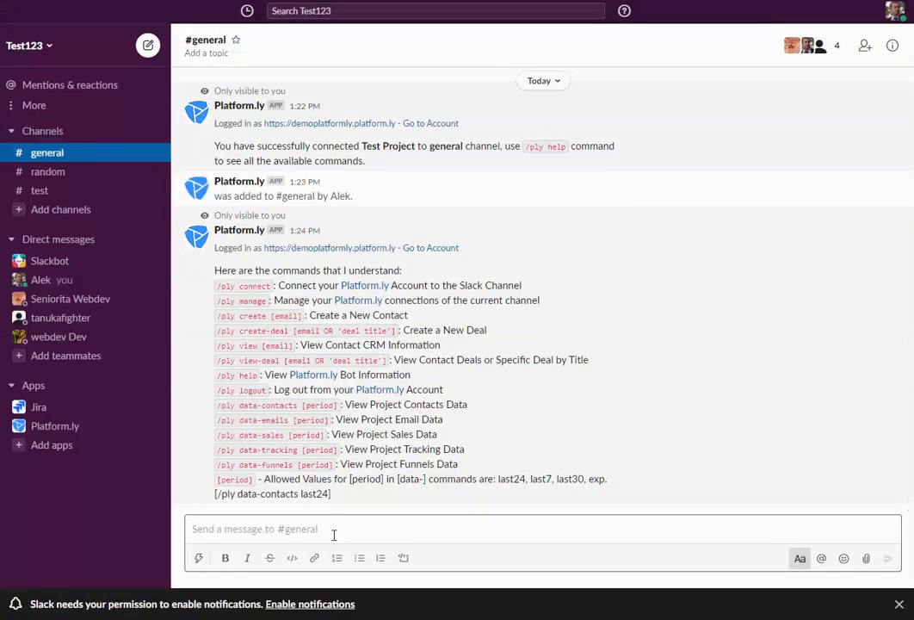
# Start a /ply view command for the new contact's e-mail address
pyautogui.write('/ply')
pyautogui.press('Return')
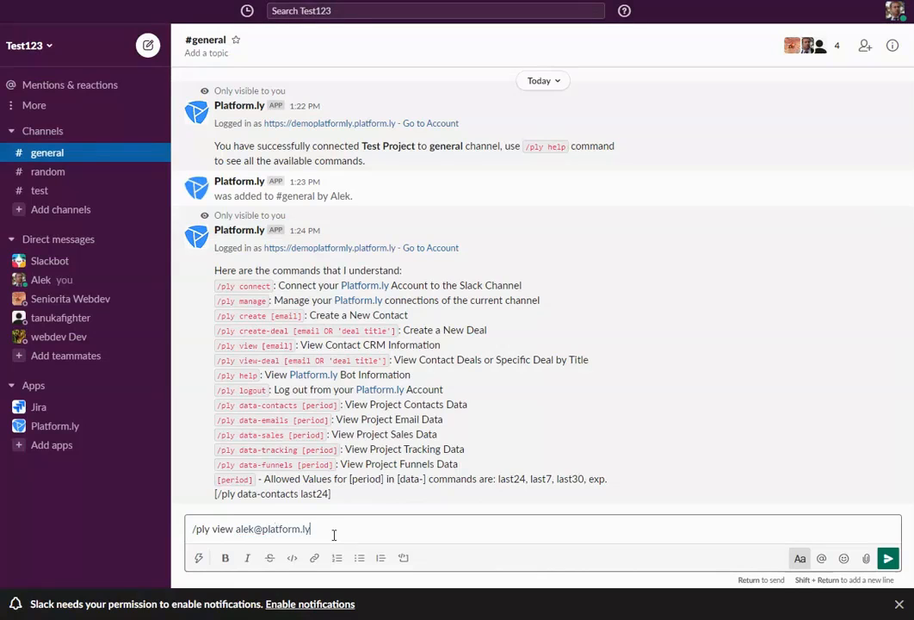
# Send the /ply view lookup for the new contact's e-mail address in #general
pyautogui.press('Return')
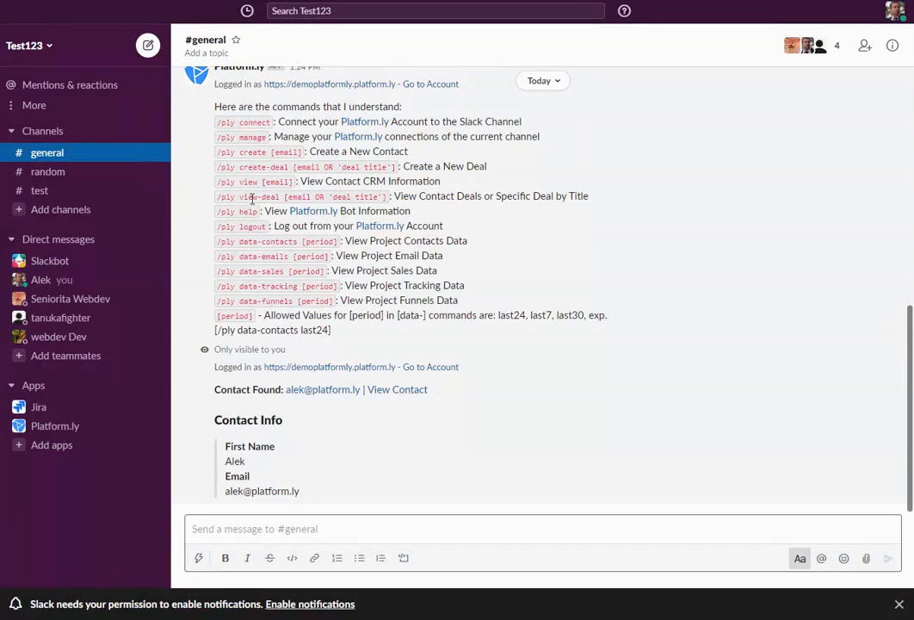
# Check the Platform.ly help's data commands, then draft /ply data-contacts last24 without sending
pyautogui.doubleClick(295, 196)
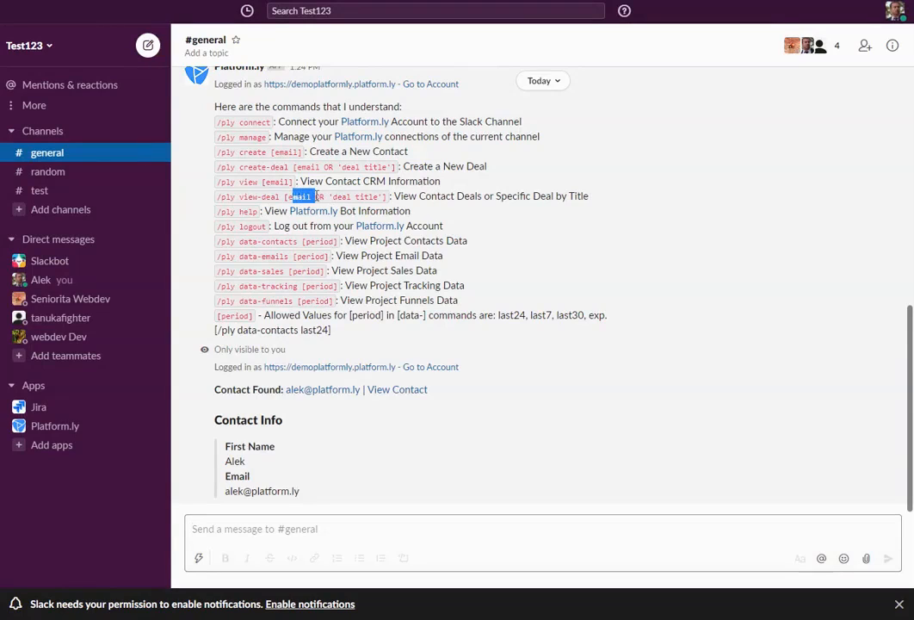
pyautogui.moveTo(242, 196); pyautogui.dragTo(380, 197)
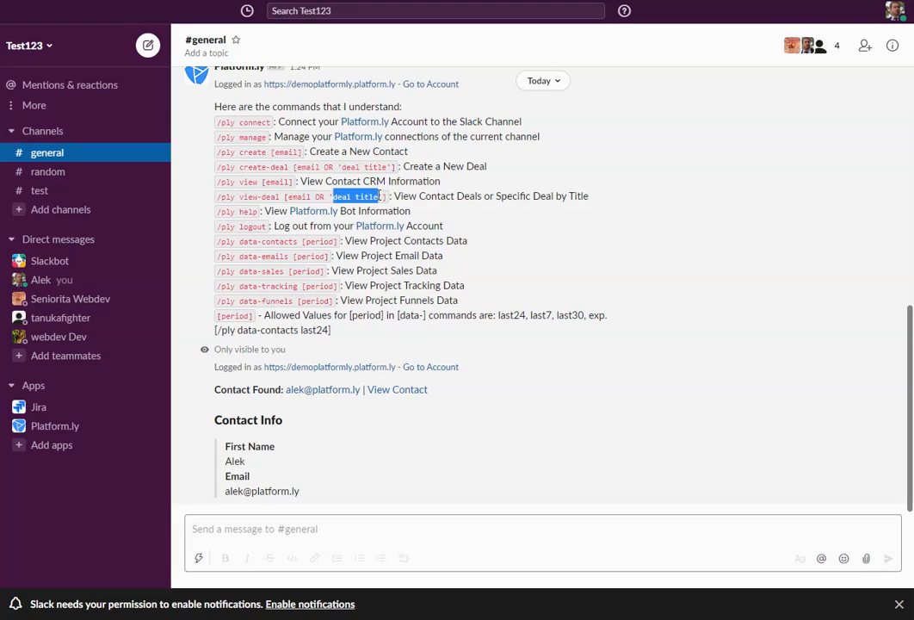
pyautogui.click(358, 198)
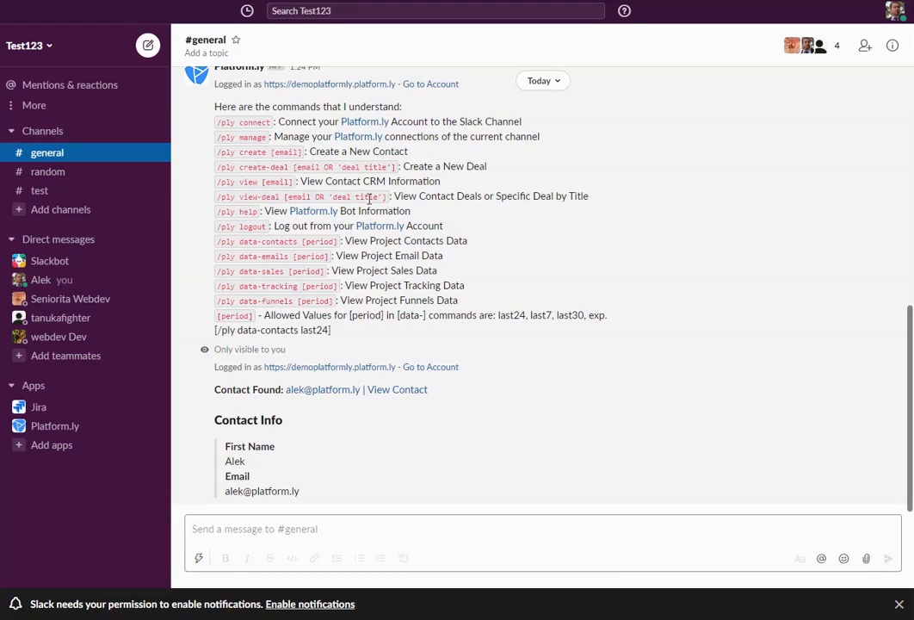
pyautogui.scroll(2, 261, 176)
pyautogui.scroll(-2, 224, 185)
pyautogui.moveTo(220, 244); pyautogui.dragTo(332, 301)
pyautogui.click(295, 268)
pyautogui.click(308, 527)
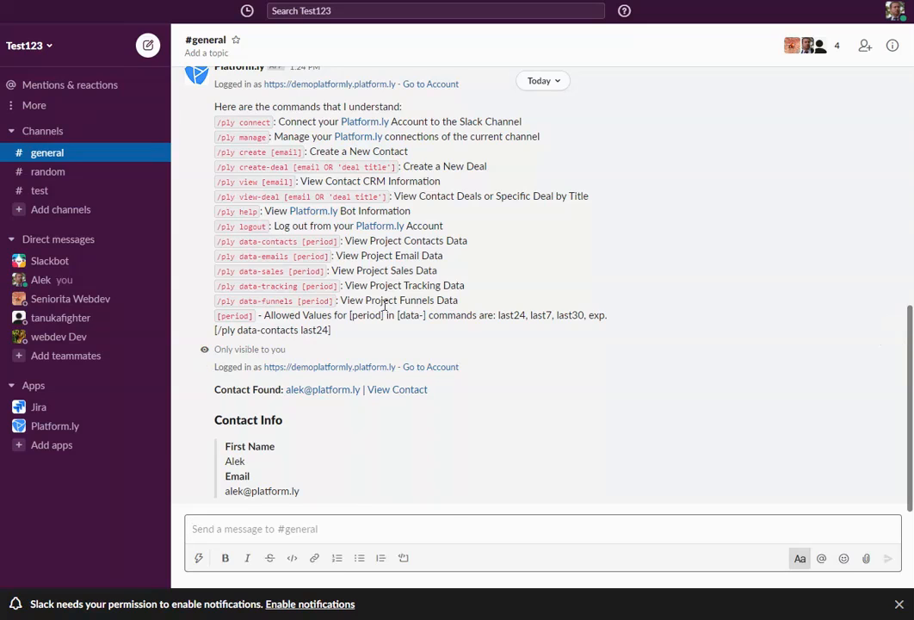
pyautogui.write('/ply data-contacts last24')
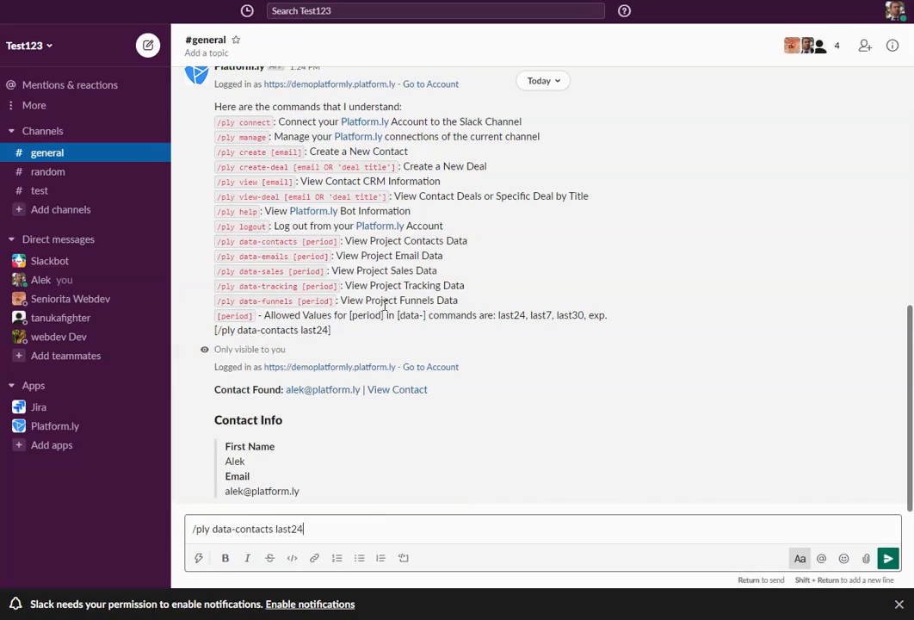
# Send /ply data-contacts last24 to get the 24-hour Contacts Data report
pyautogui.doubleClick(513, 316)
pyautogui.doubleClick(542, 315)
pyautogui.doubleClick(573, 316)
pyautogui.click(498, 315)
pyautogui.click(344, 525)
pyautogui.press('Return')
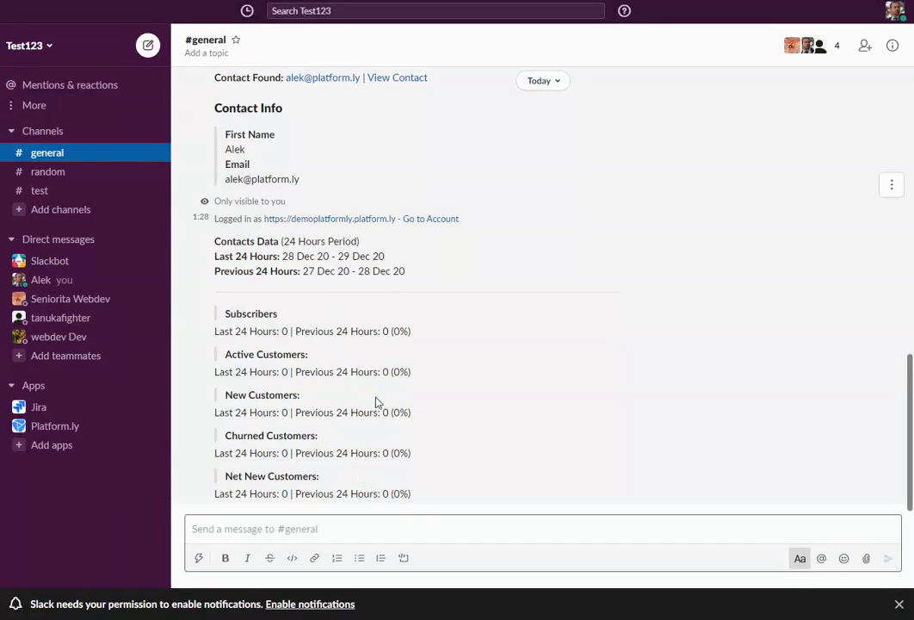
pyautogui.scroll(4, 409, 405)
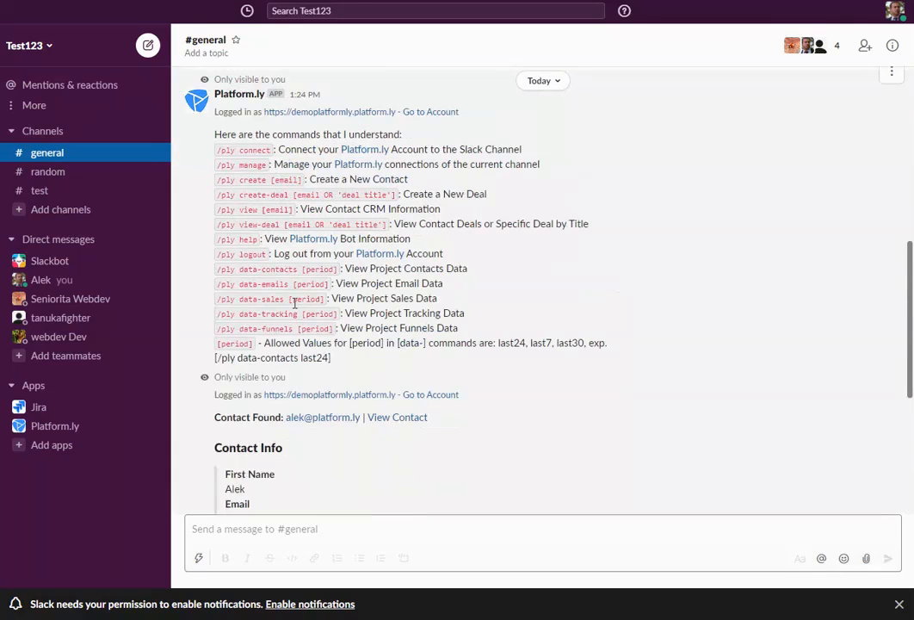
# Send /ply data-sales last7 to request the 7-day sales report
pyautogui.click(353, 530)
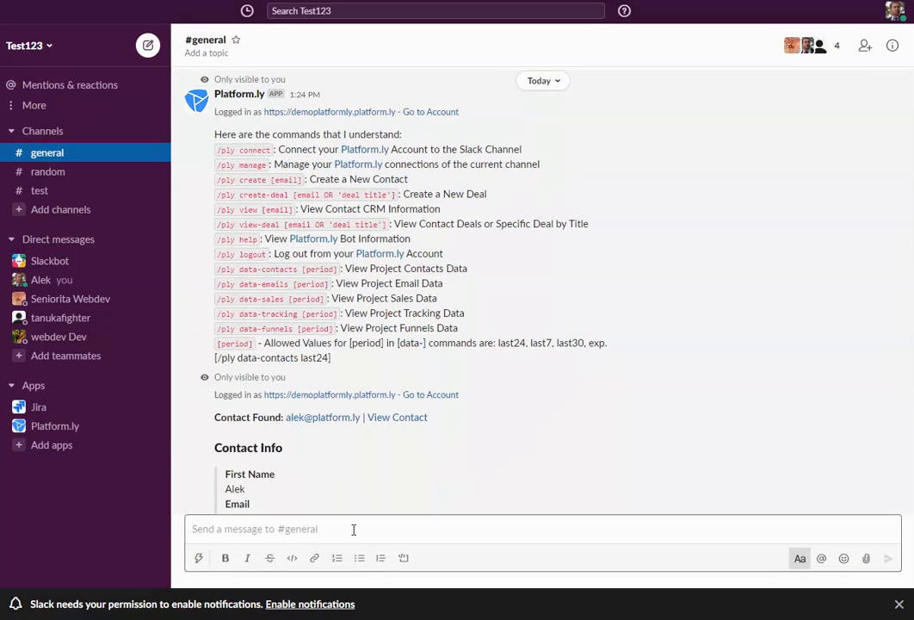
pyautogui.write('/ply ')
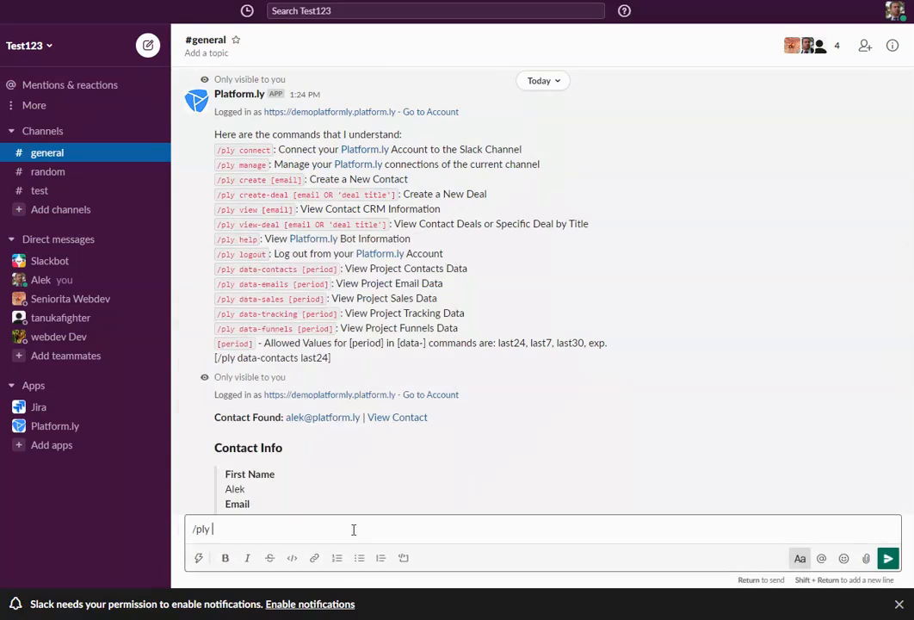
pyautogui.write('data-sales last7')
pyautogui.press('Return')
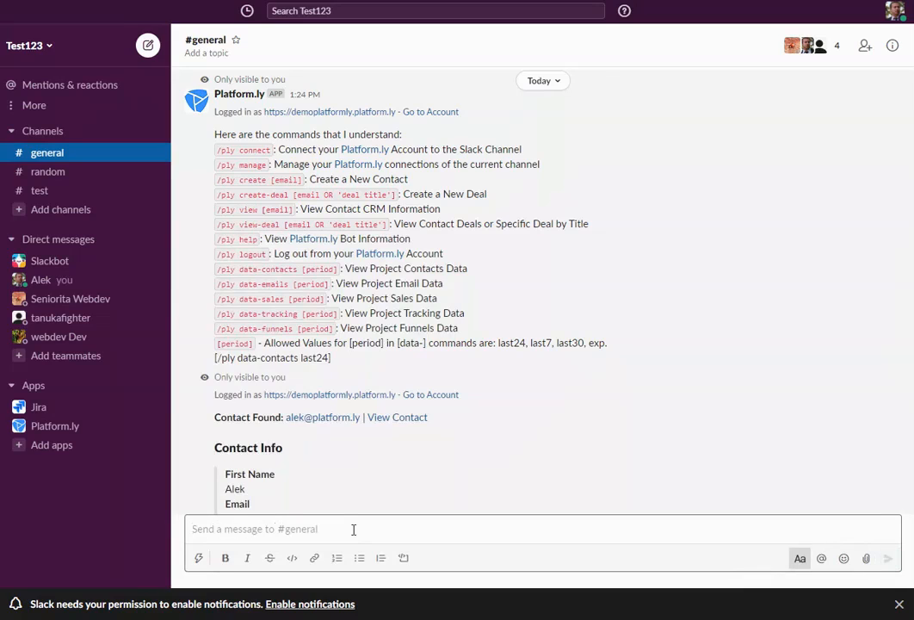
pyautogui.scroll(-10, 308, 361)
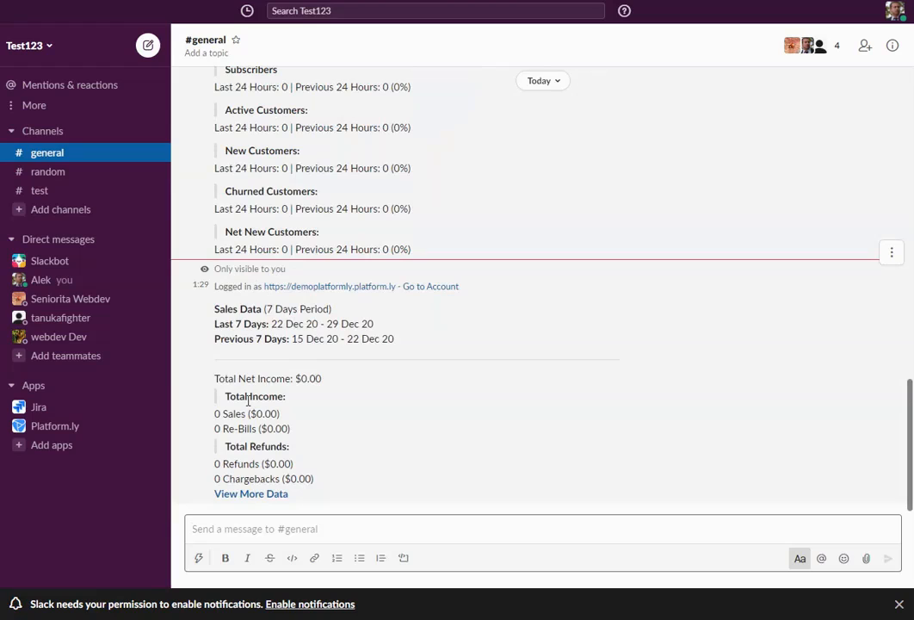
# Review the Sales Data reply's total net income, sales, re-bills and refund figures
pyautogui.moveTo(239, 380); pyautogui.dragTo(308, 380)
pyautogui.moveTo(228, 415); pyautogui.dragTo(296, 434)
pyautogui.moveTo(243, 465); pyautogui.dragTo(310, 479)
pyautogui.click(379, 438)
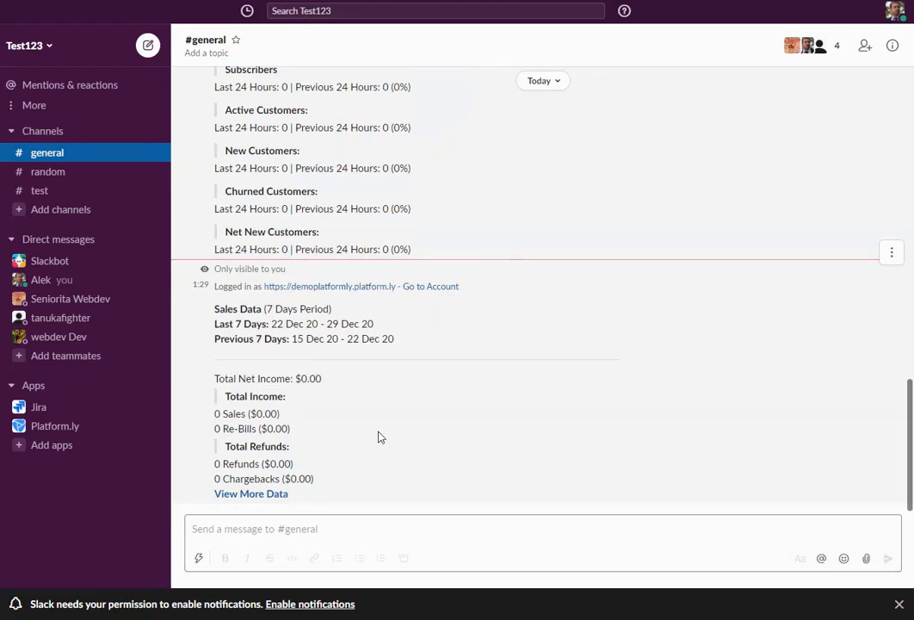
pyautogui.scroll(10, 486, 387)
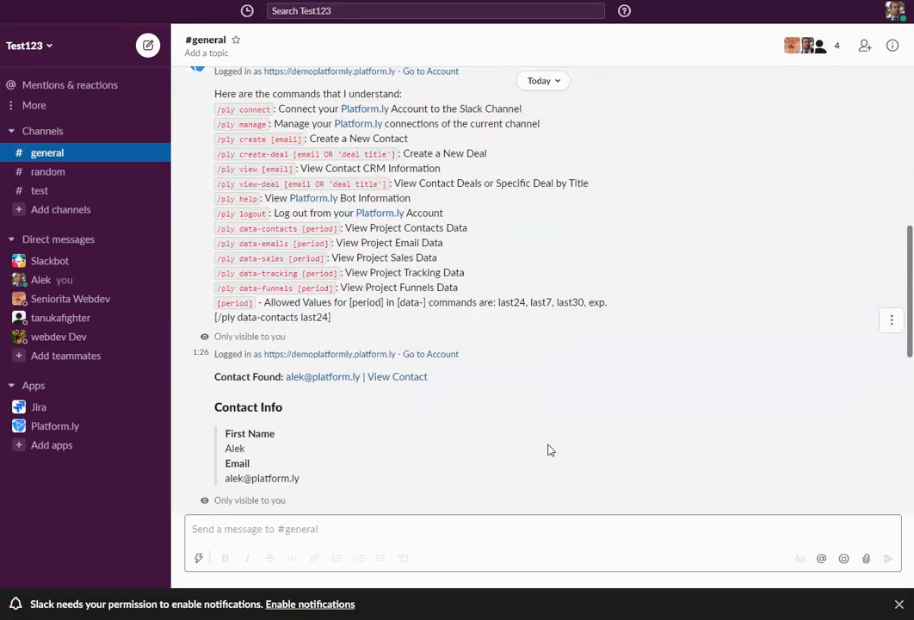
pyautogui.scroll(-10, 549, 449)
pyautogui.click(326, 525)
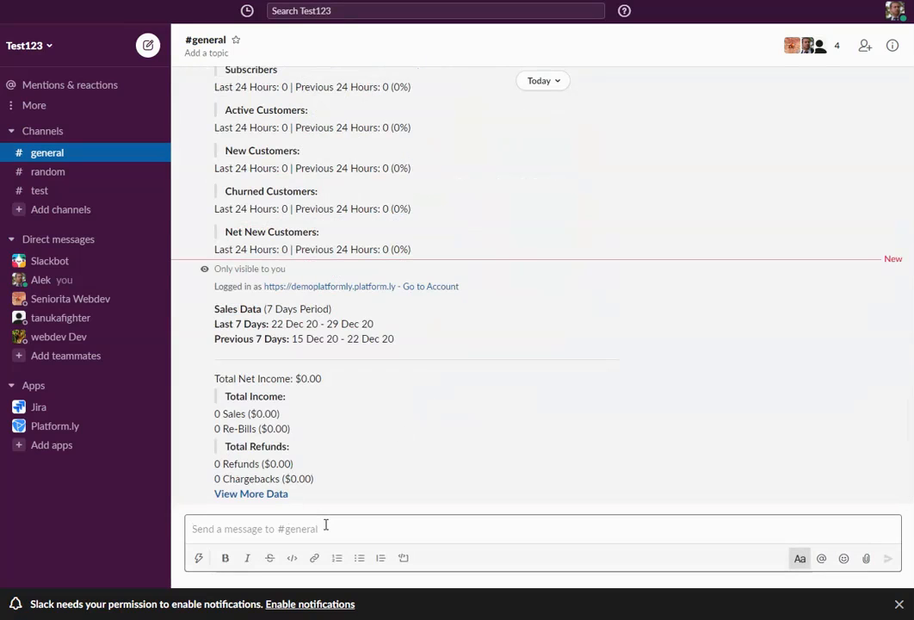
# Post the contact's e-mail address as a message in #general and open its actions menu
pyautogui.press('Return')
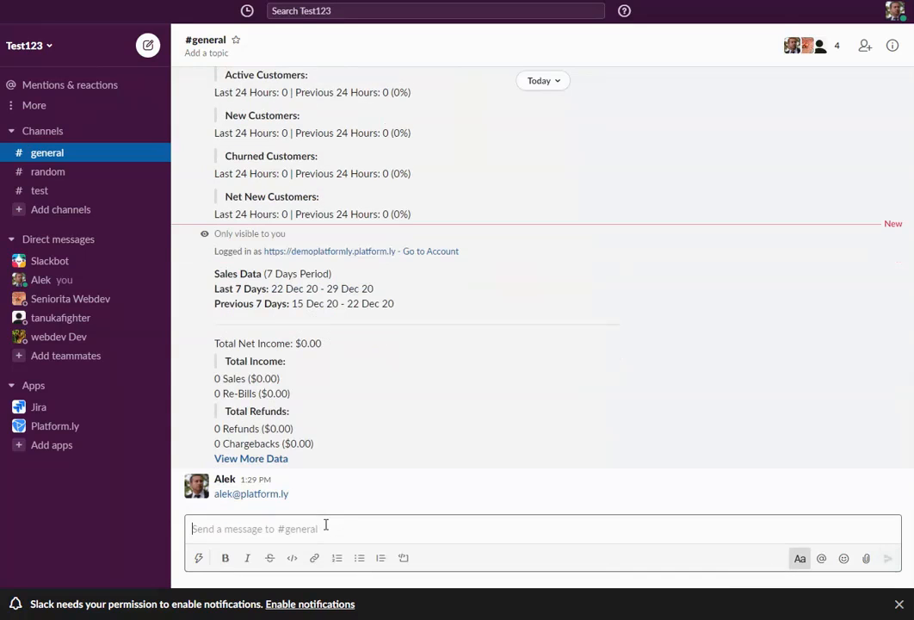
pyautogui.click(892, 471)
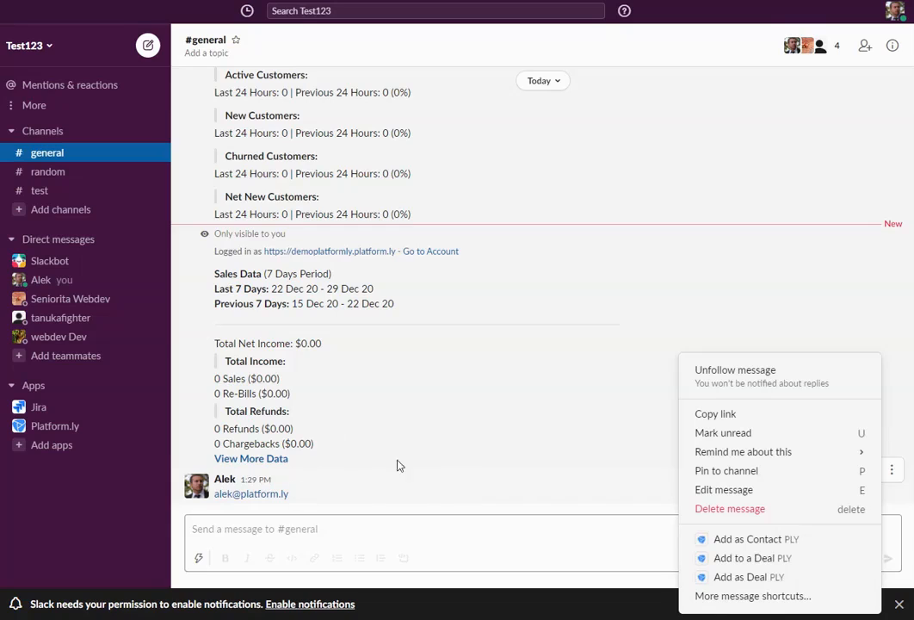
pyautogui.click(456, 454)
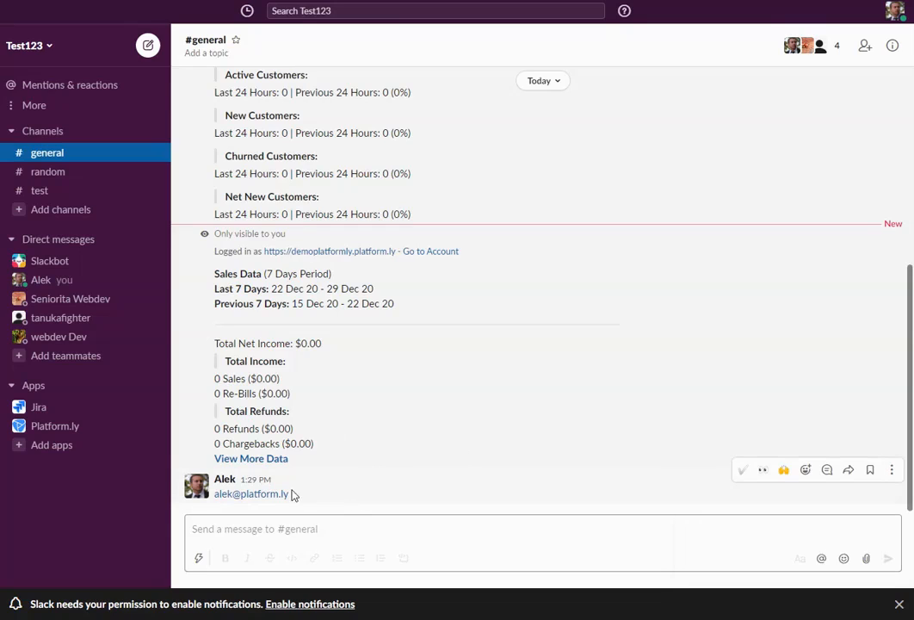
pyautogui.click(893, 470)
# Launch the Platform.ly add-contact form from the message, then close it unsaved
pyautogui.click(752, 540)
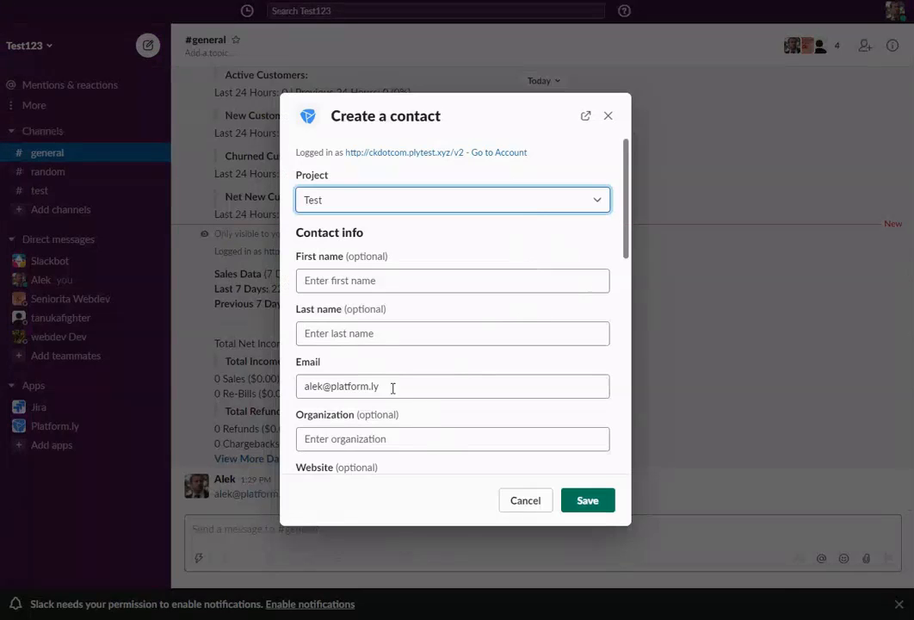
pyautogui.tripleClick(392, 386)
pyautogui.click(608, 116)
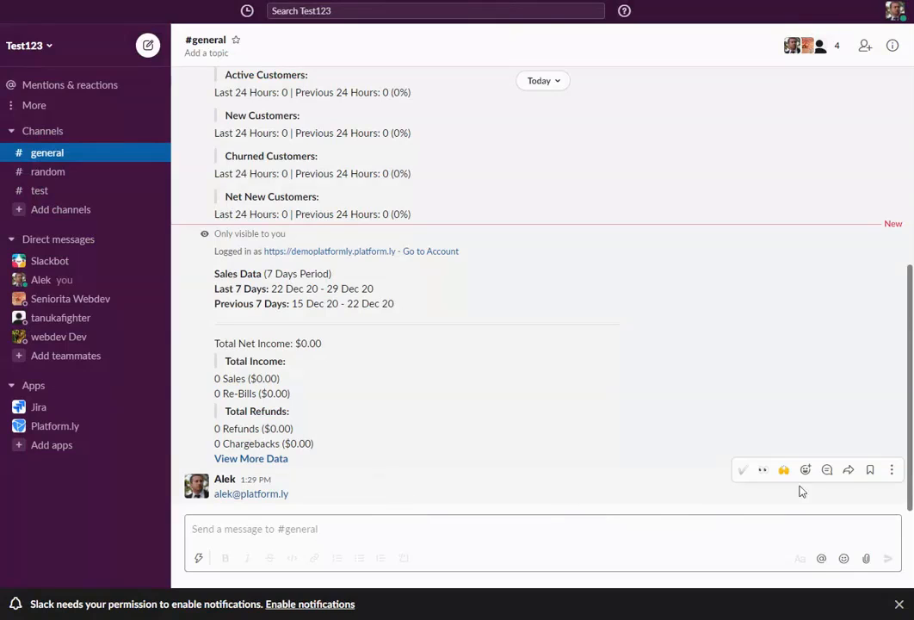
# Scroll through #general reviewing the Platform.ly reports and the data commands list
pyautogui.click(893, 470)
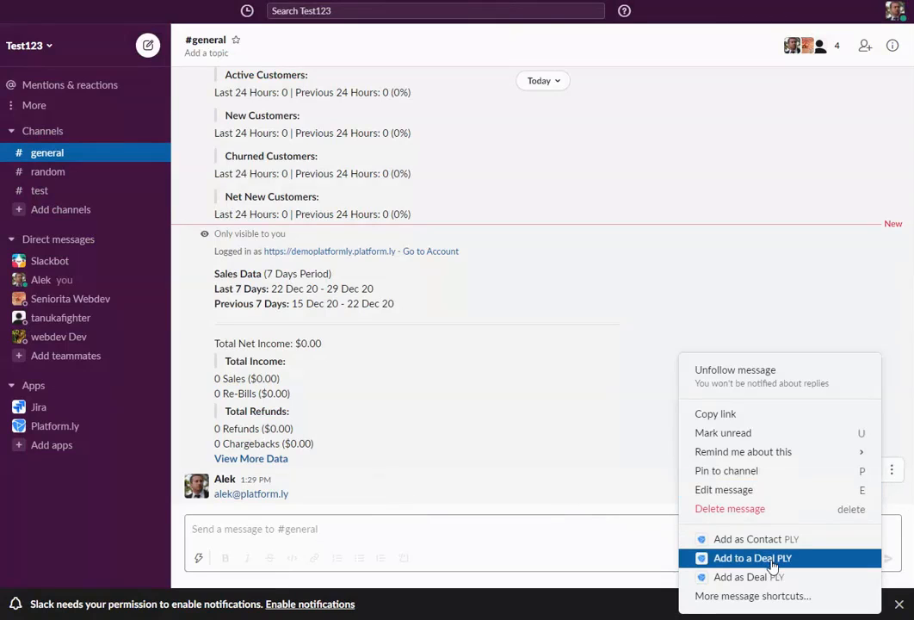
pyautogui.click(501, 525)
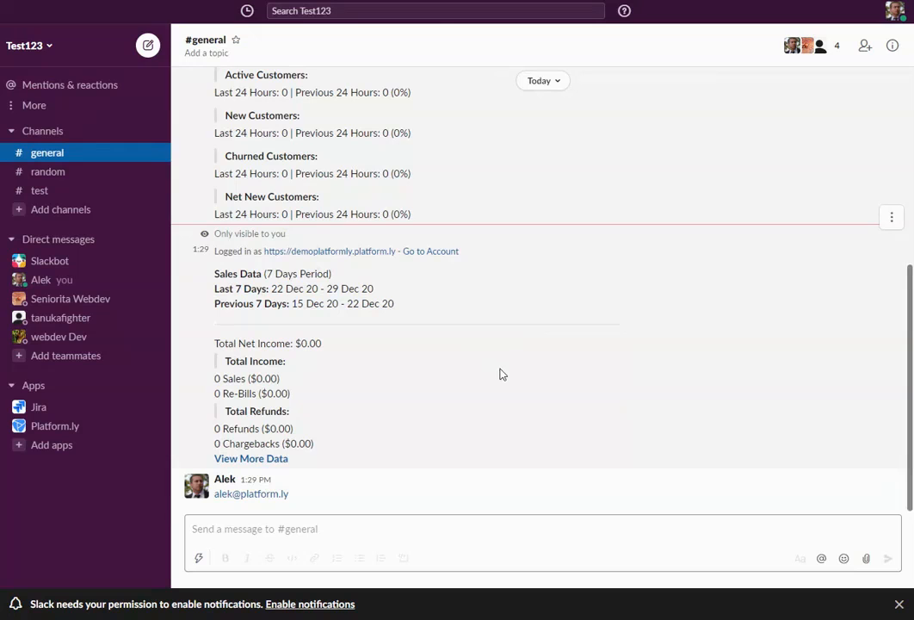
pyautogui.scroll(5, 502, 378)
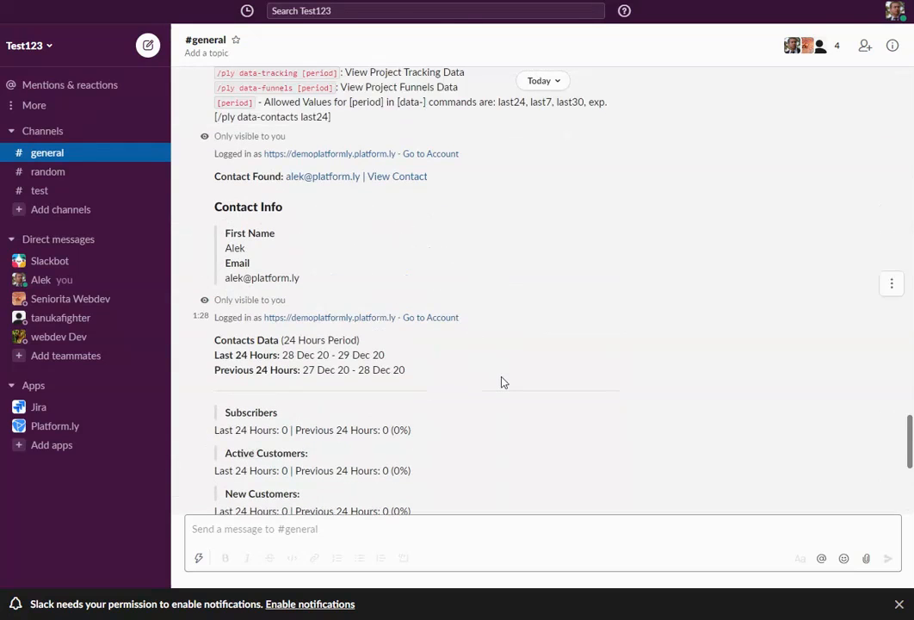
pyautogui.scroll(-5, 502, 382)
pyautogui.scroll(10, 504, 383)
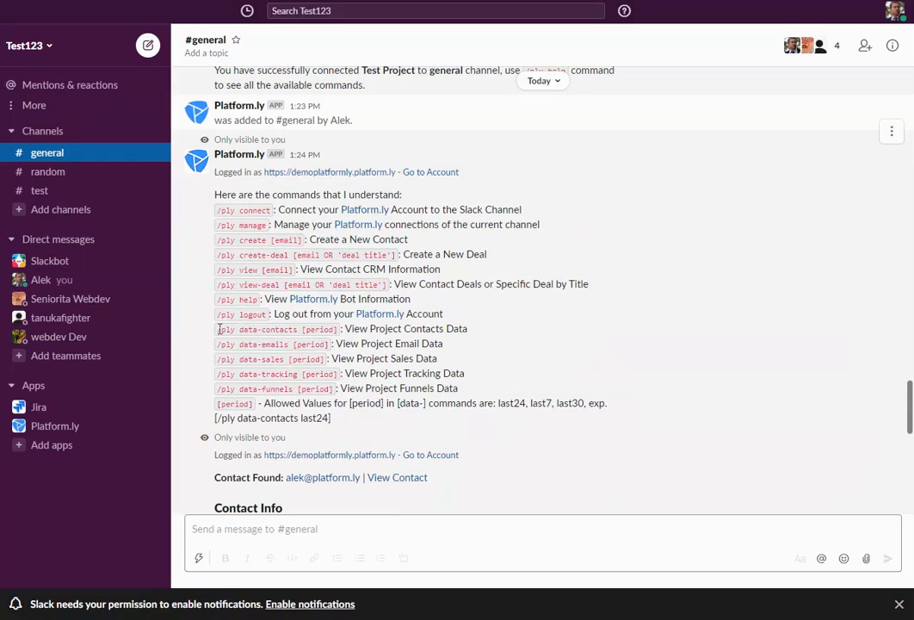
pyautogui.moveTo(219, 330); pyautogui.dragTo(425, 388)
pyautogui.click(428, 388)
pyautogui.scroll(-8, 413, 353)
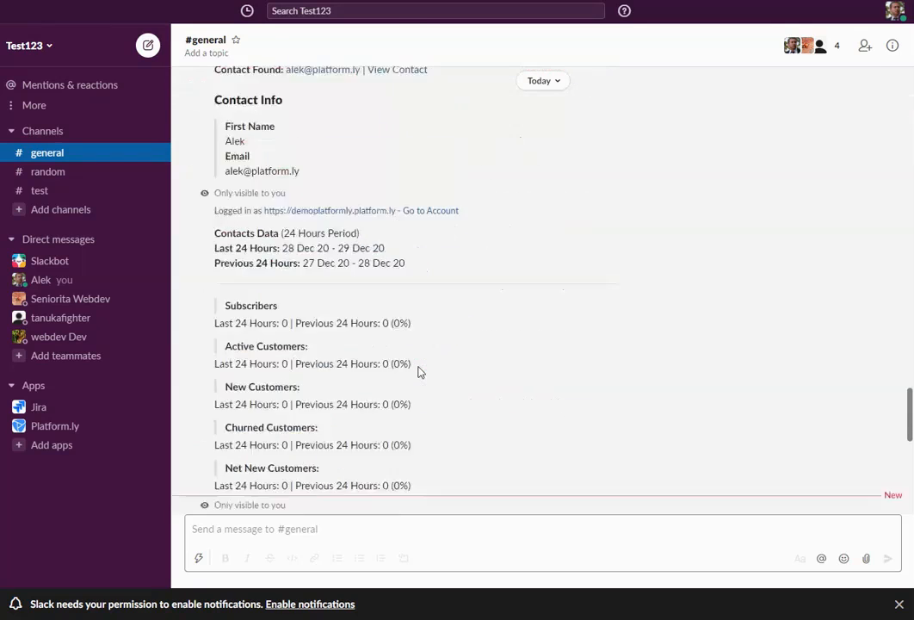
pyautogui.moveTo(896, 480)
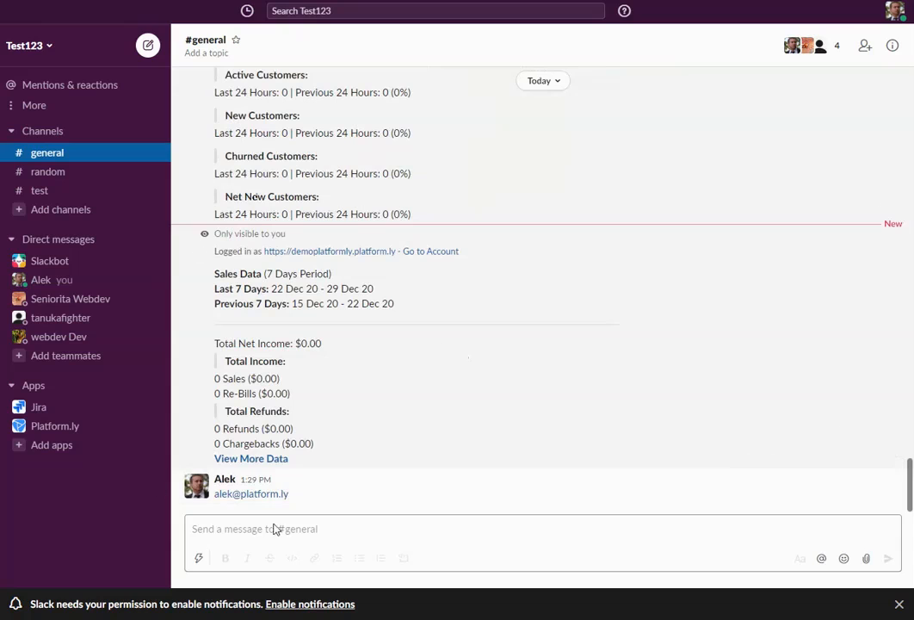
pyautogui.scroll(2, 422, 351)
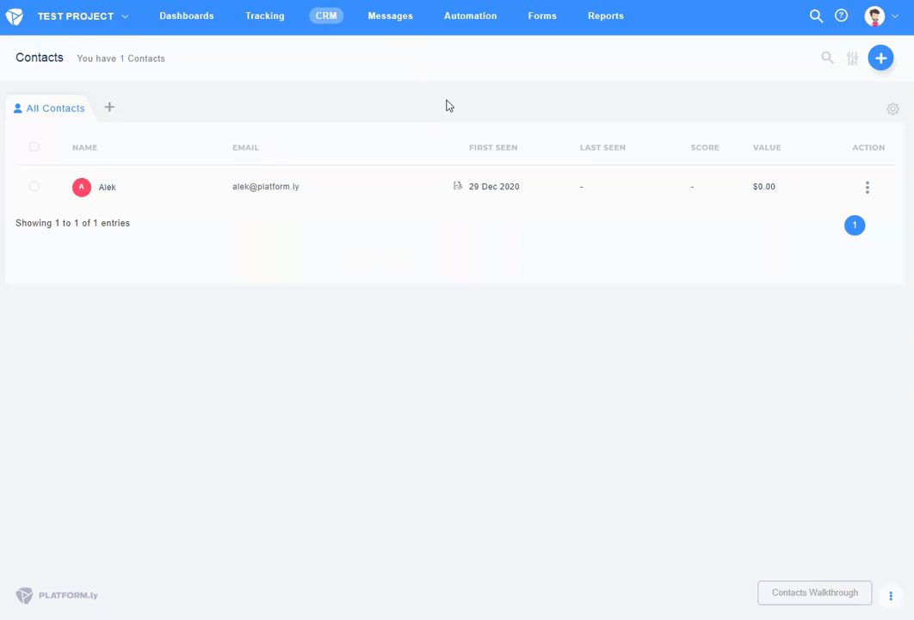
# Add the first automation in My Automations, choosing Start an Automation From Scratch
pyautogui.moveTo(476, 30)
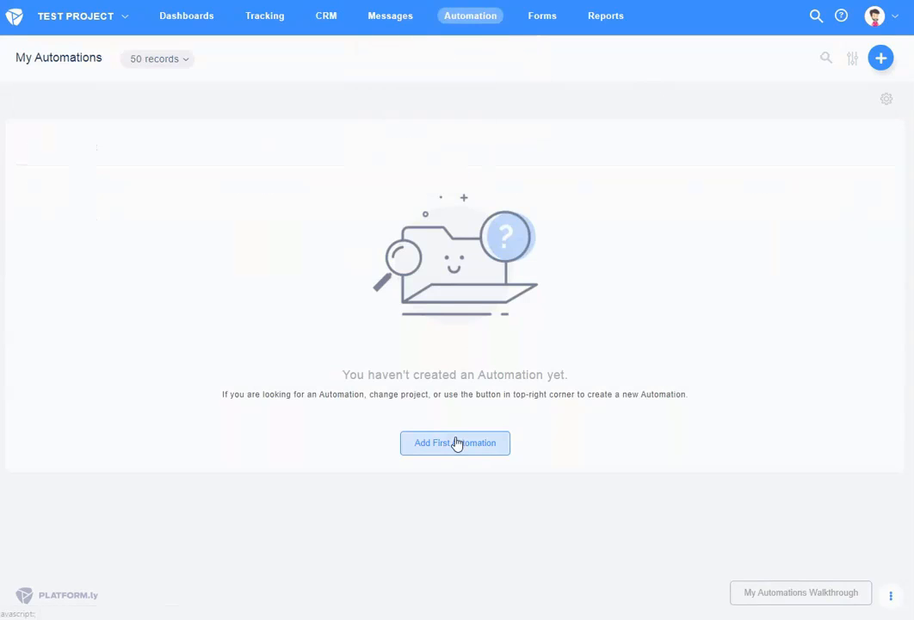
pyautogui.click(456, 442)
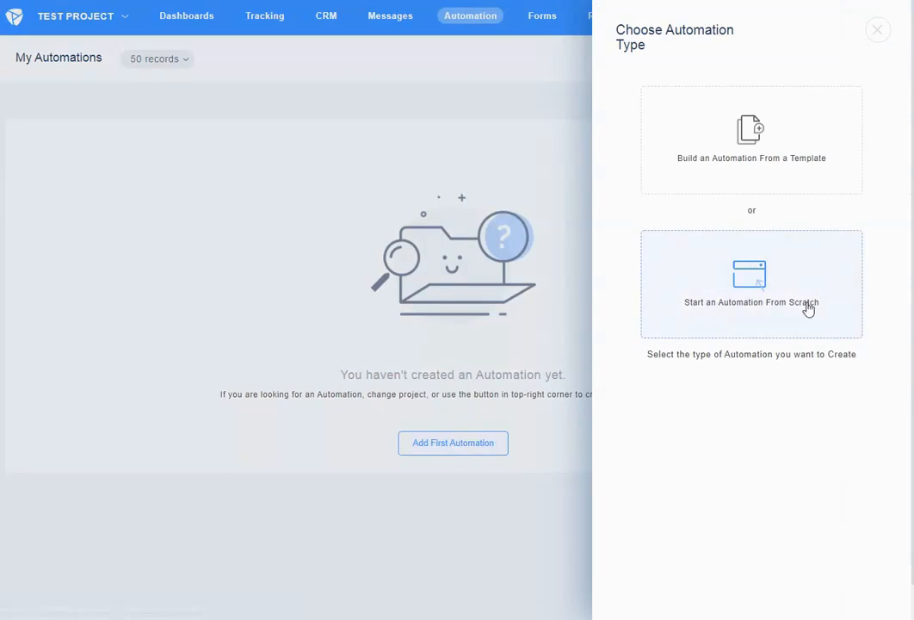
pyautogui.click(686, 269)
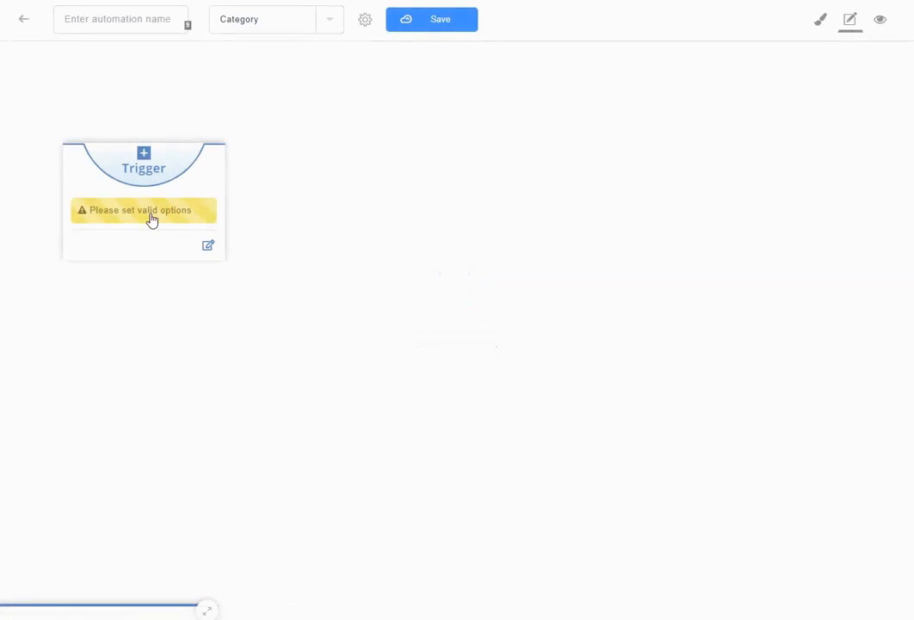
# Set the trigger to Contact is added to segment '#Test Project - Test Segment' and add an integration step
pyautogui.click(172, 218)
pyautogui.click(283, 331)
pyautogui.write('segme')
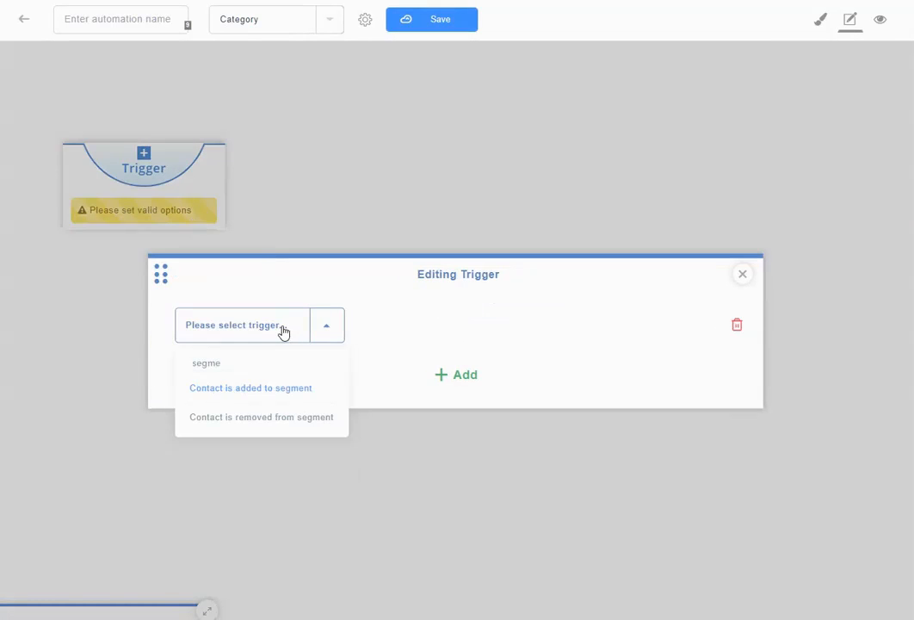
pyautogui.click(290, 386)
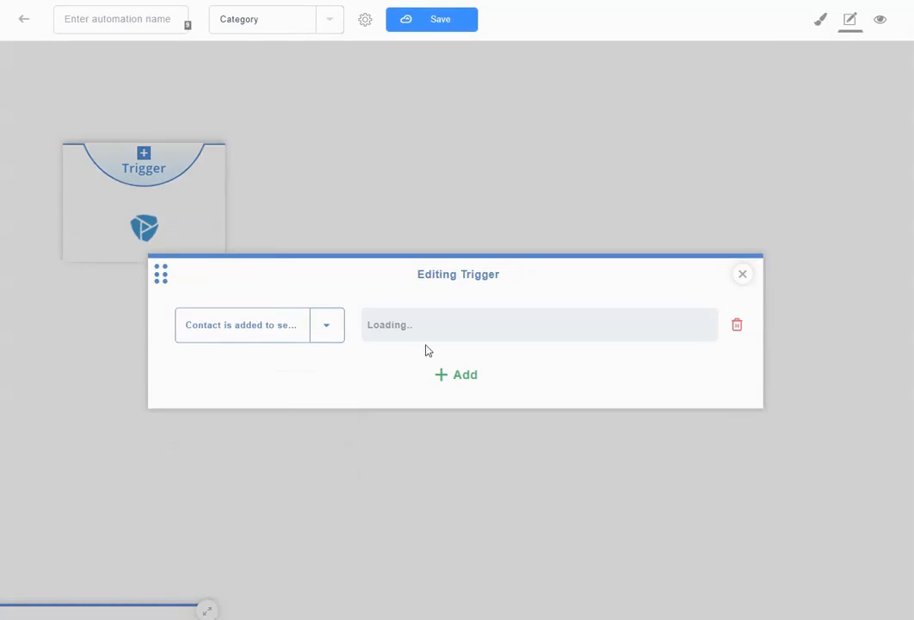
pyautogui.click(496, 331)
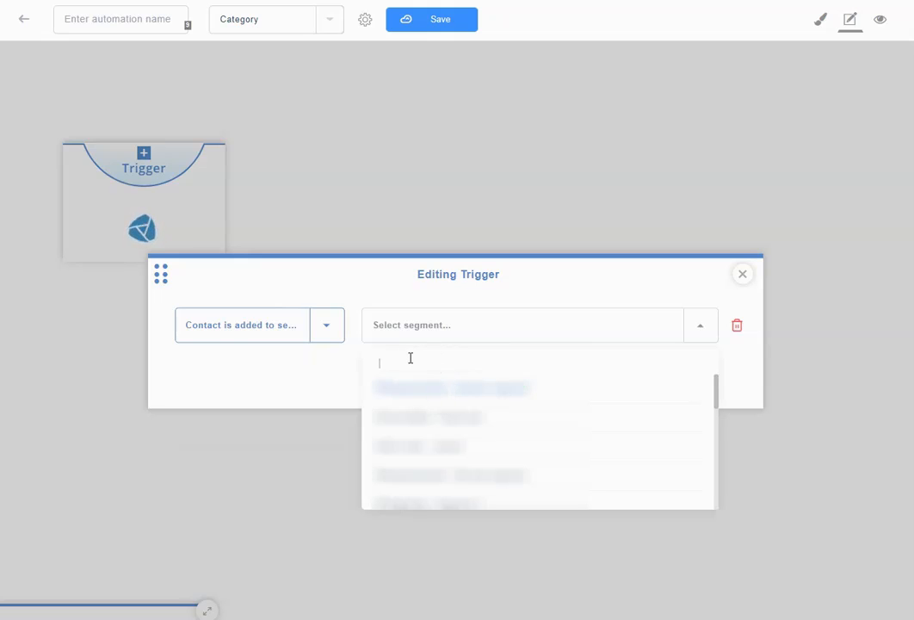
pyautogui.write('test')
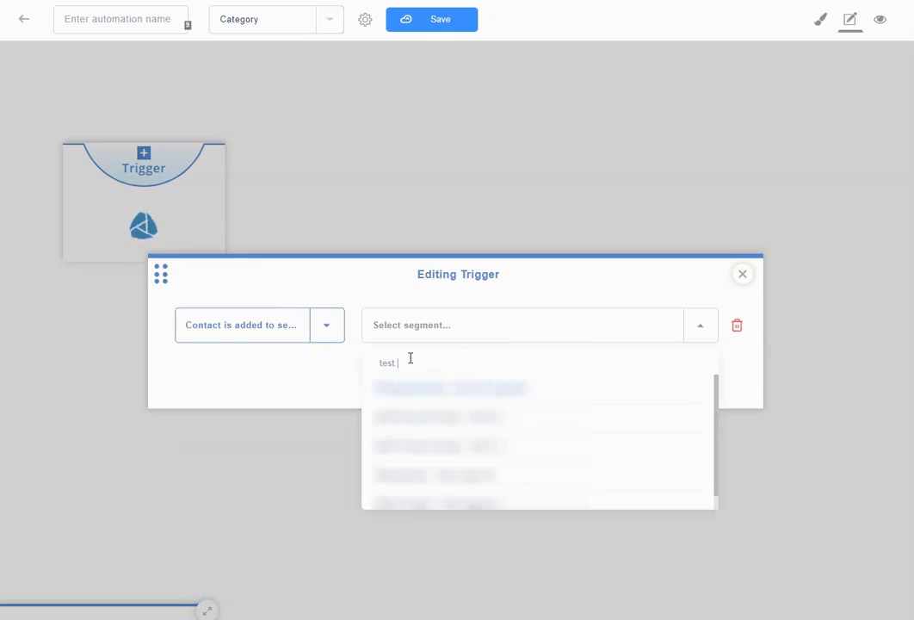
pyautogui.write(' pro')
pyautogui.click(516, 387)
pyautogui.click(742, 274)
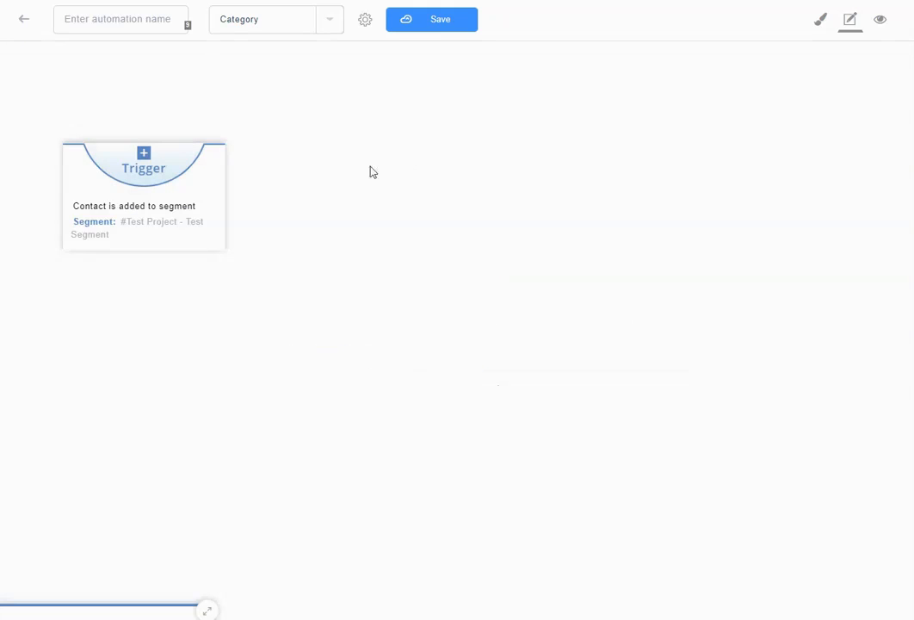
pyautogui.click(224, 201)
pyautogui.click(423, 188)
# Add a Slack Notification step set to post to the general channel, then reposition it
pyautogui.click(392, 242)
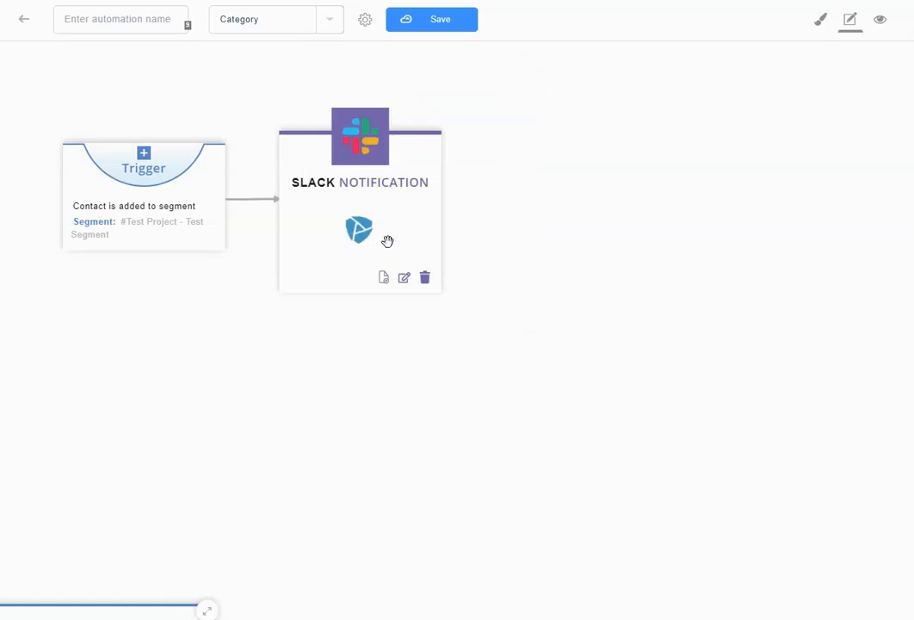
pyautogui.click(375, 216)
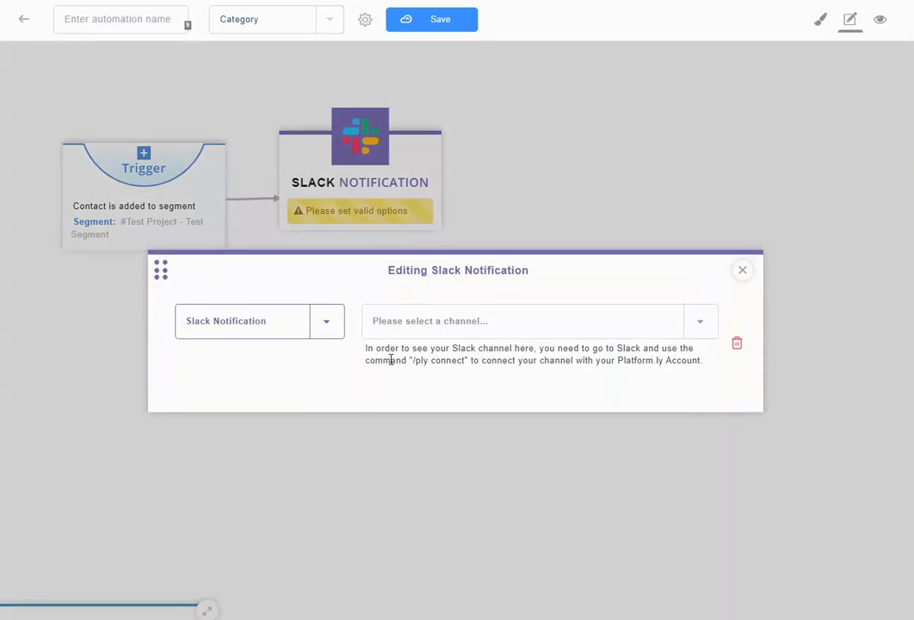
pyautogui.moveTo(540, 349); pyautogui.dragTo(449, 351)
pyautogui.click(446, 351)
pyautogui.moveTo(624, 363); pyautogui.dragTo(684, 362)
pyautogui.click(619, 364)
pyautogui.click(474, 333)
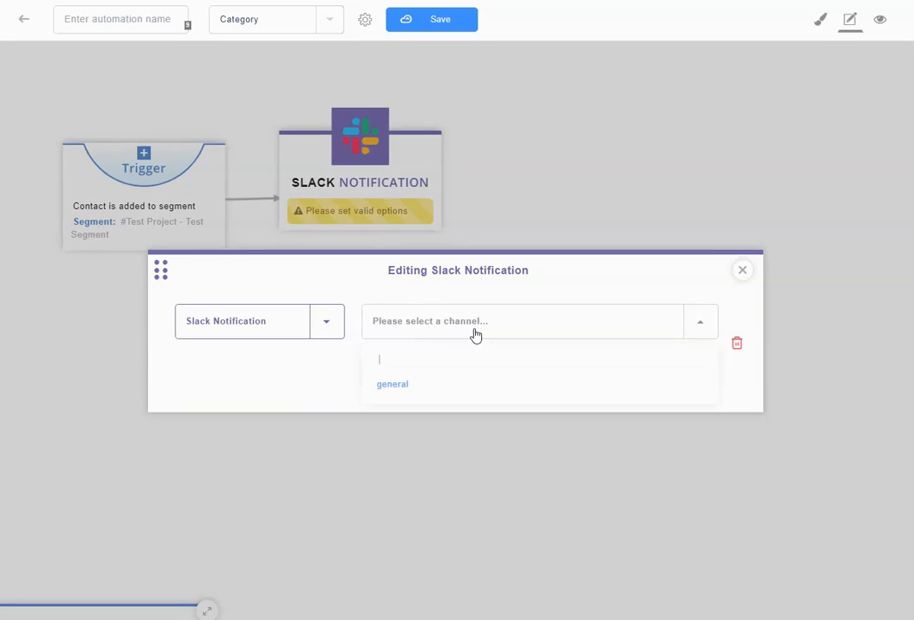
pyautogui.click(402, 385)
pyautogui.click(742, 270)
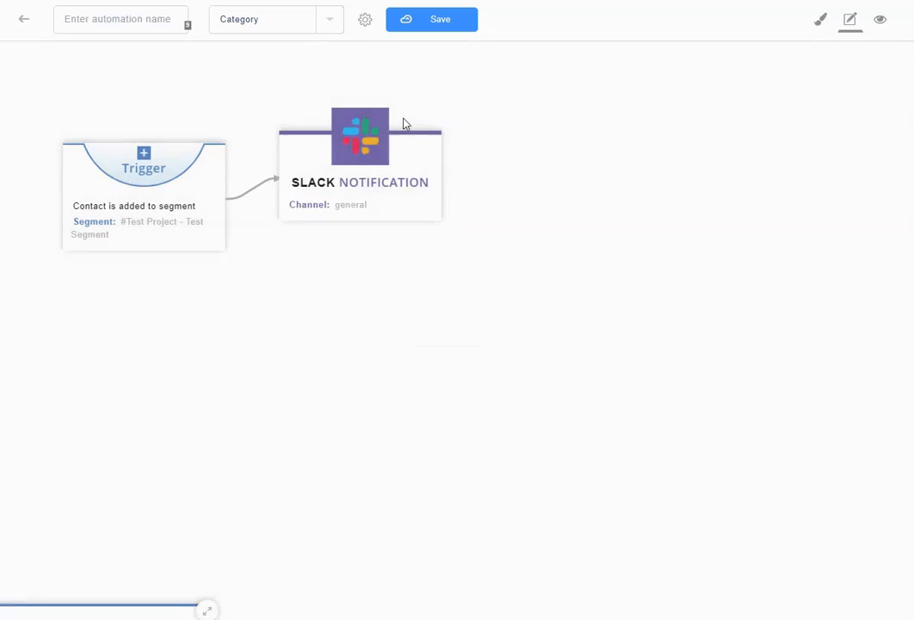
pyautogui.moveTo(389, 144); pyautogui.dragTo(435, 162)
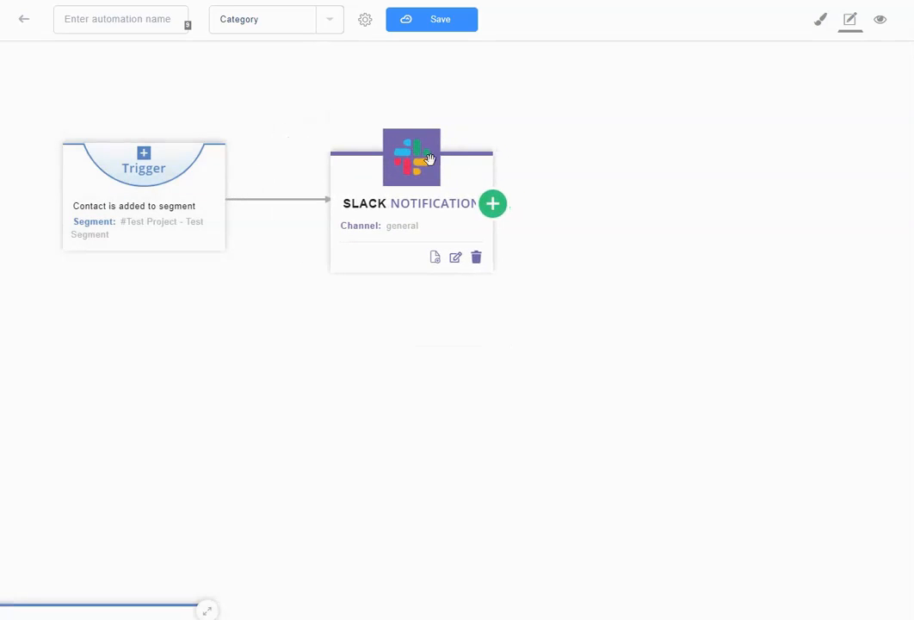
# Add a Stop an automation step after the Slack notification and nudge it into place
pyautogui.click(494, 208)
pyautogui.click(669, 225)
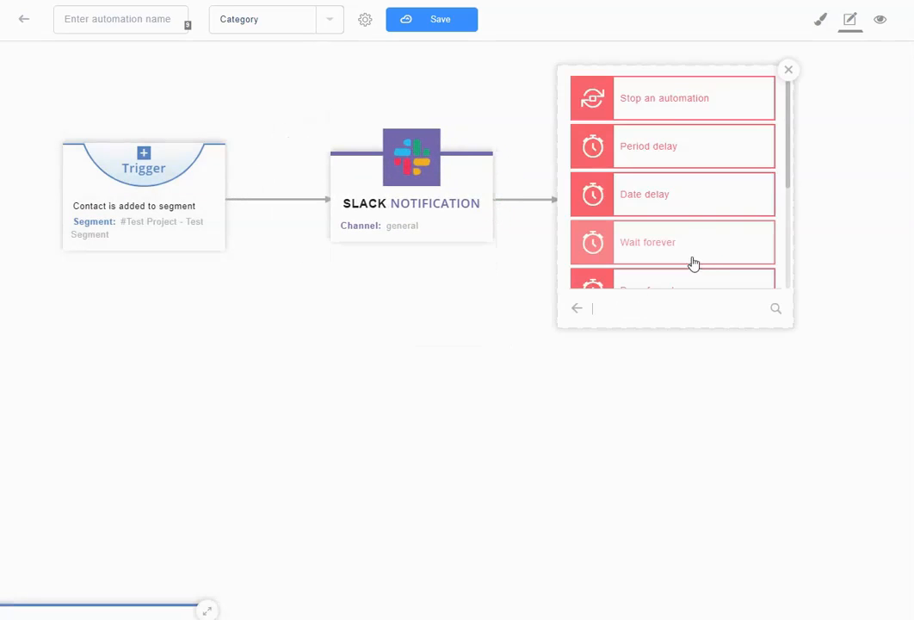
pyautogui.click(674, 118)
pyautogui.moveTo(628, 129); pyautogui.dragTo(662, 155)
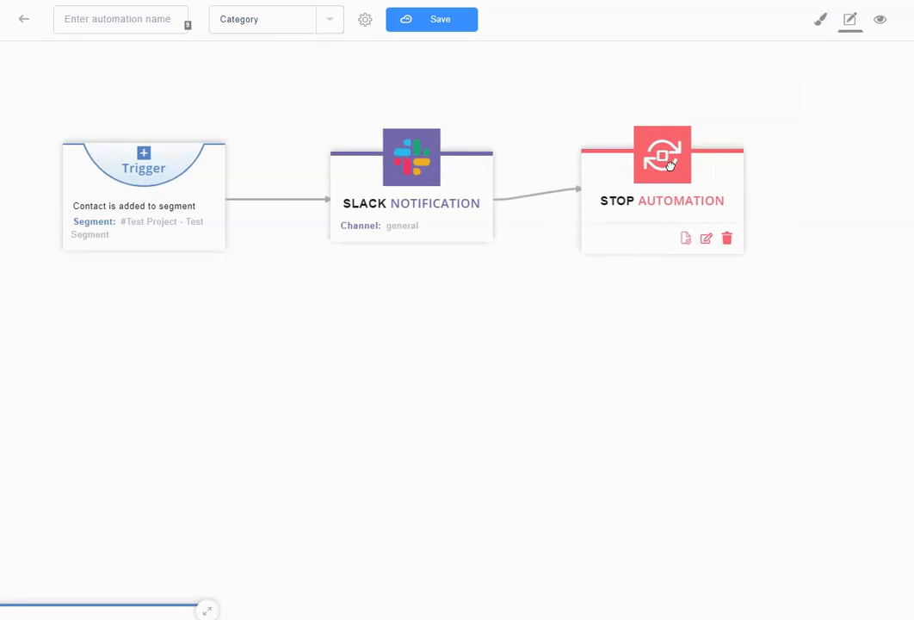
pyautogui.moveTo(121, 135)
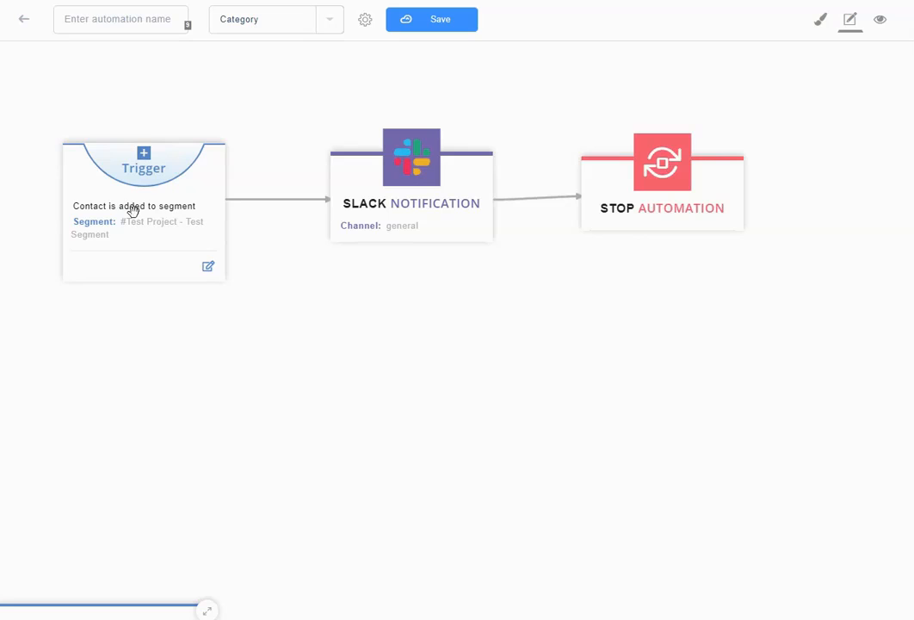
pyautogui.moveTo(416, 197)
pyautogui.moveTo(143, 182)
pyautogui.moveTo(434, 176)
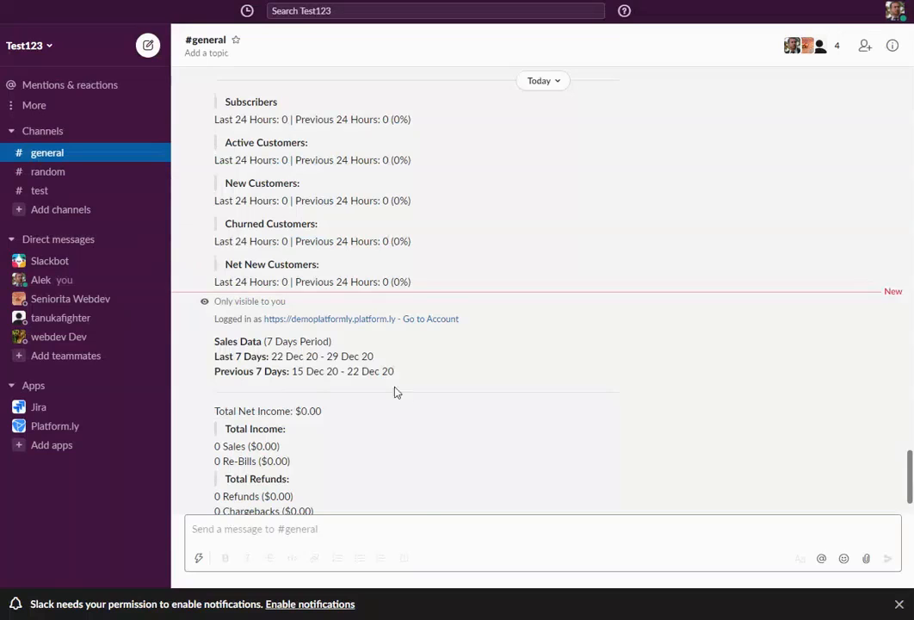
# Review the Dec 25 PLY test notifications in #general, highlighting their intro line, automation name and triggering contact
pyautogui.scroll(10, 398, 394)
pyautogui.scroll(15, 408, 397)
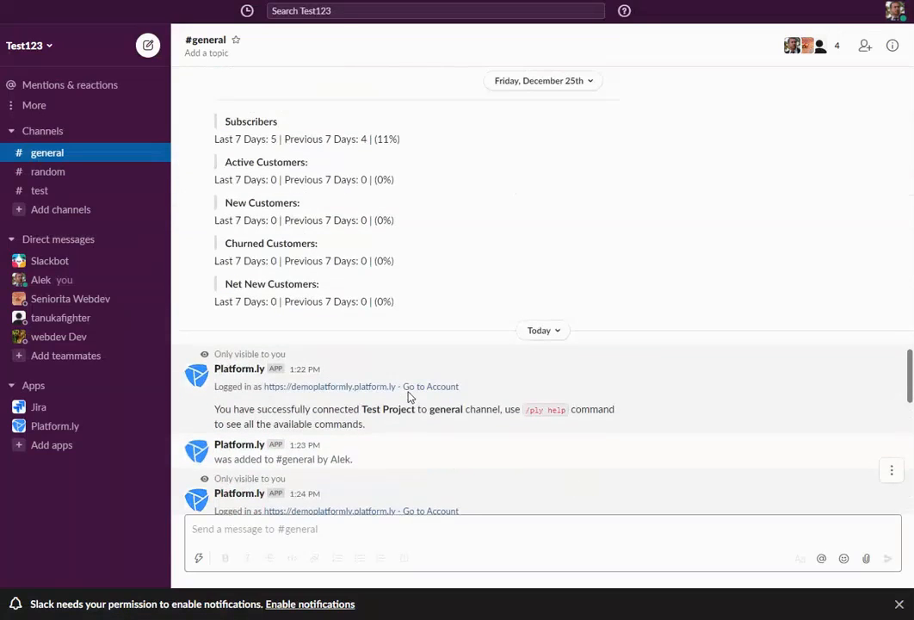
pyautogui.scroll(5, 408, 397)
pyautogui.moveTo(216, 293); pyautogui.dragTo(445, 303)
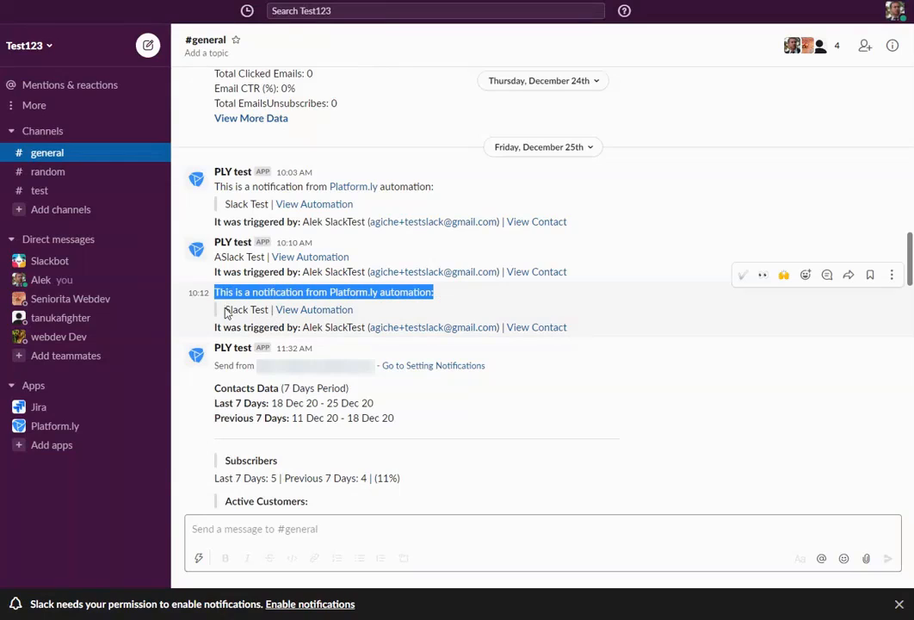
pyautogui.moveTo(225, 310); pyautogui.dragTo(265, 310)
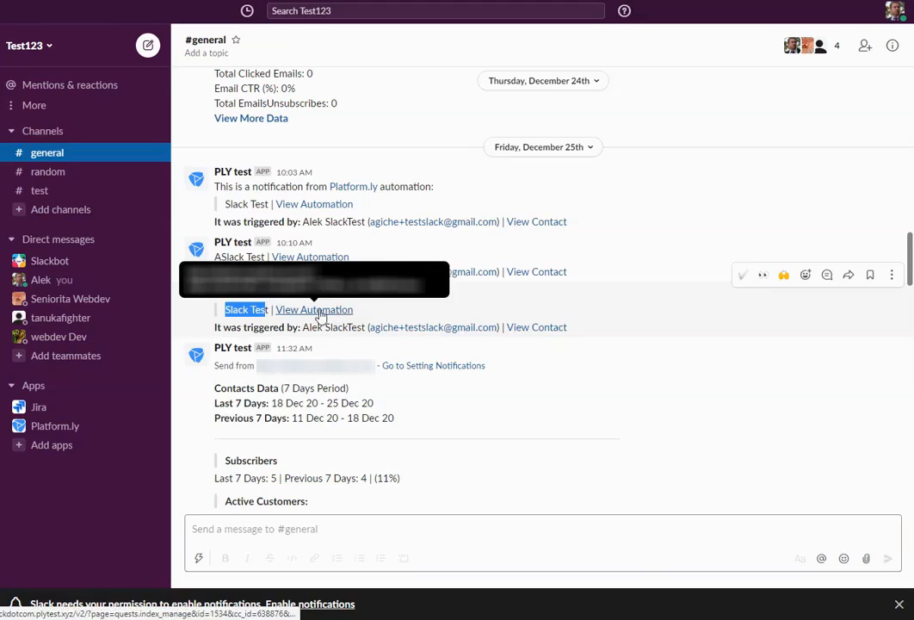
pyautogui.moveTo(216, 327); pyautogui.dragTo(617, 339)
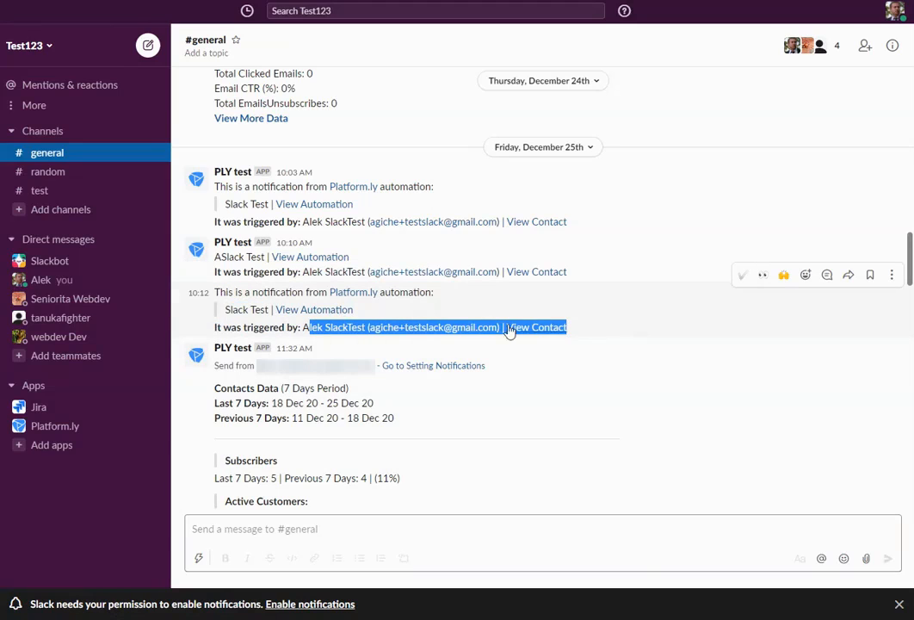
pyautogui.click(584, 326)
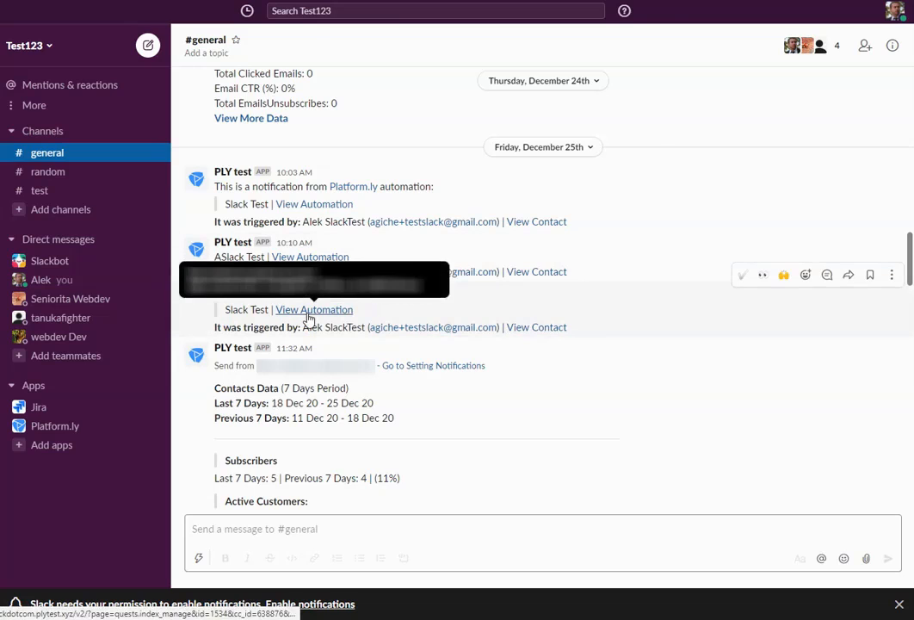
pyautogui.scroll(-2, 608, 307)
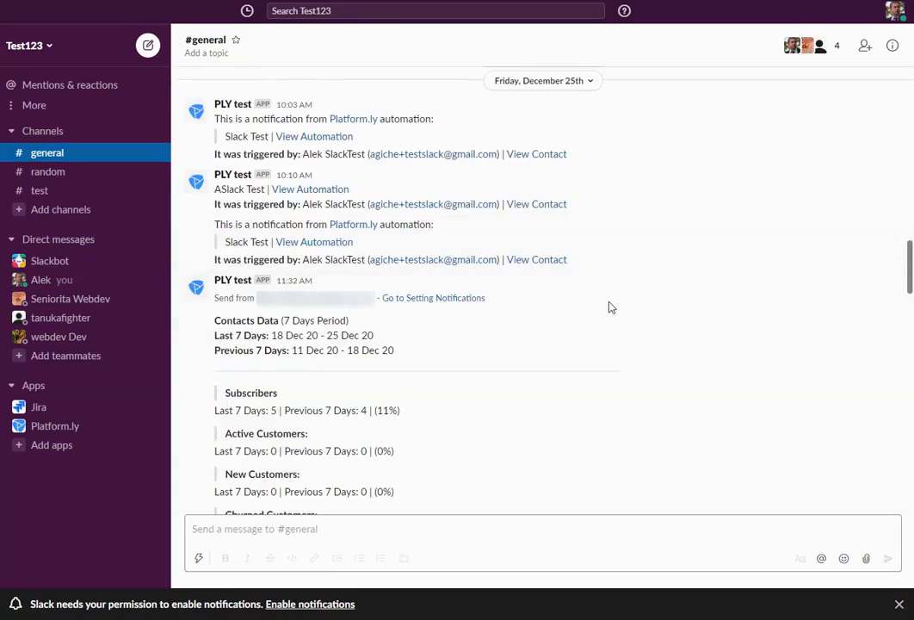
pyautogui.scroll(-15, 608, 307)
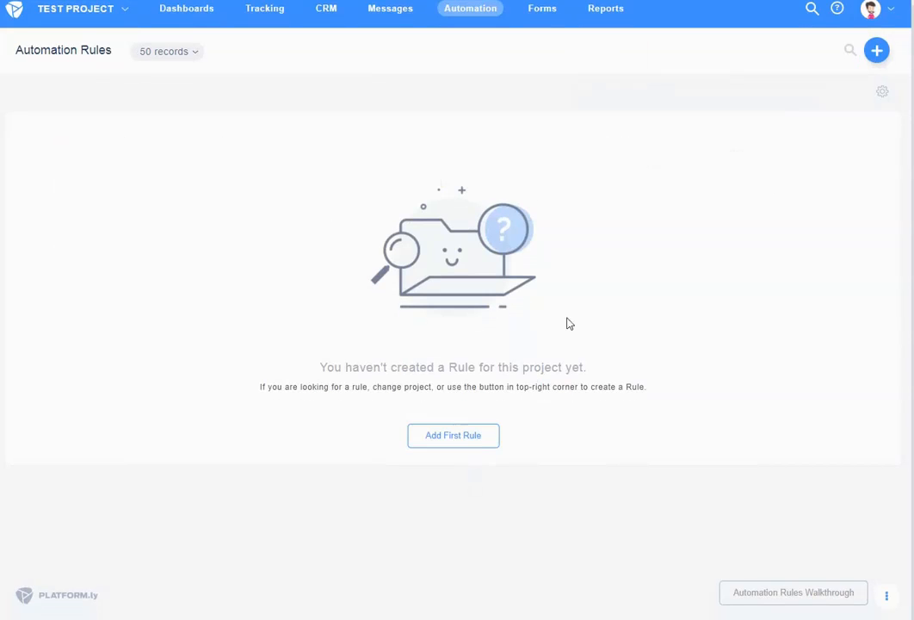
# Start the first automation rule with a Slack Notification action posting to the general channel
pyautogui.click(479, 442)
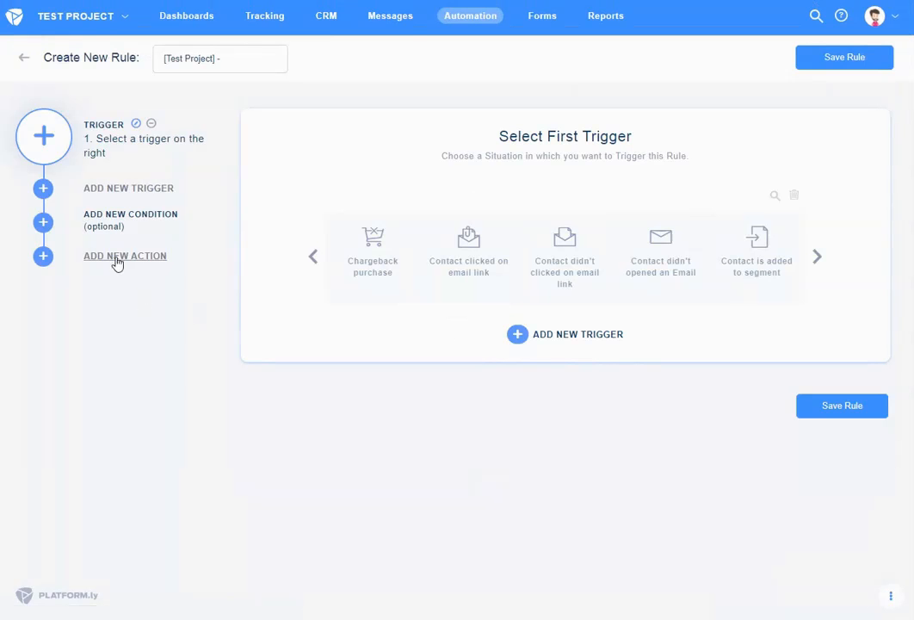
pyautogui.click(116, 260)
pyautogui.click(767, 213)
pyautogui.write('slack')
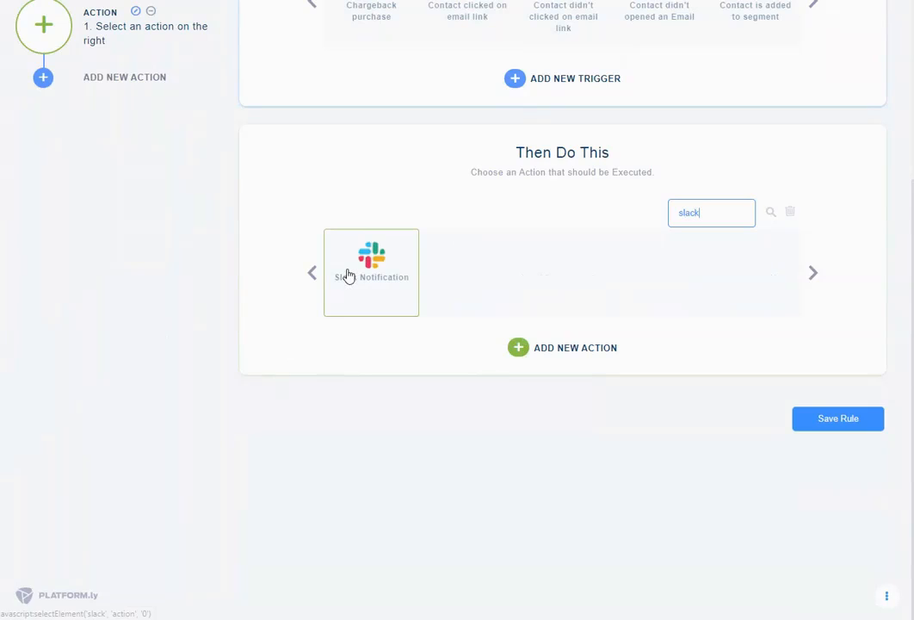
pyautogui.click(379, 301)
pyautogui.click(408, 356)
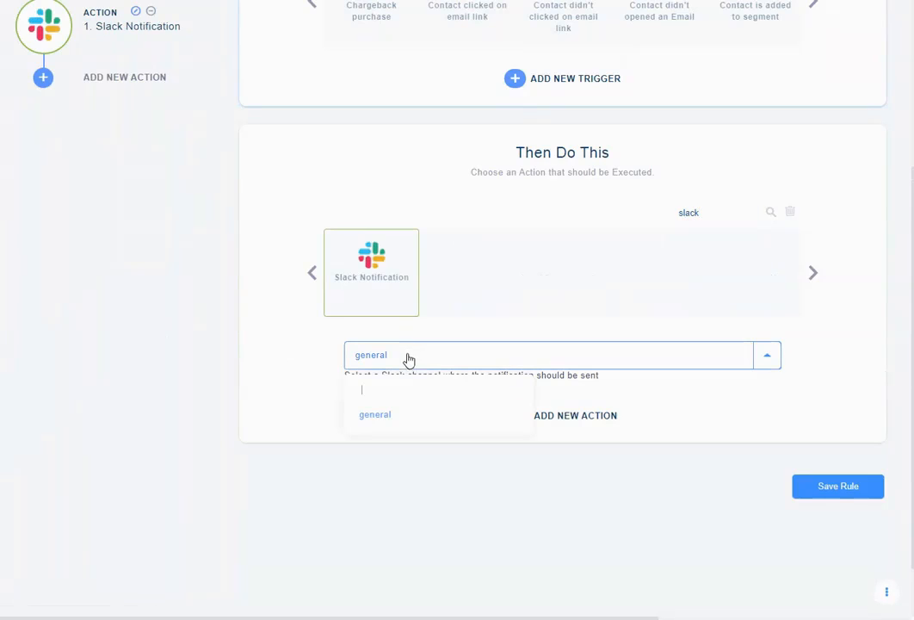
pyautogui.click(383, 420)
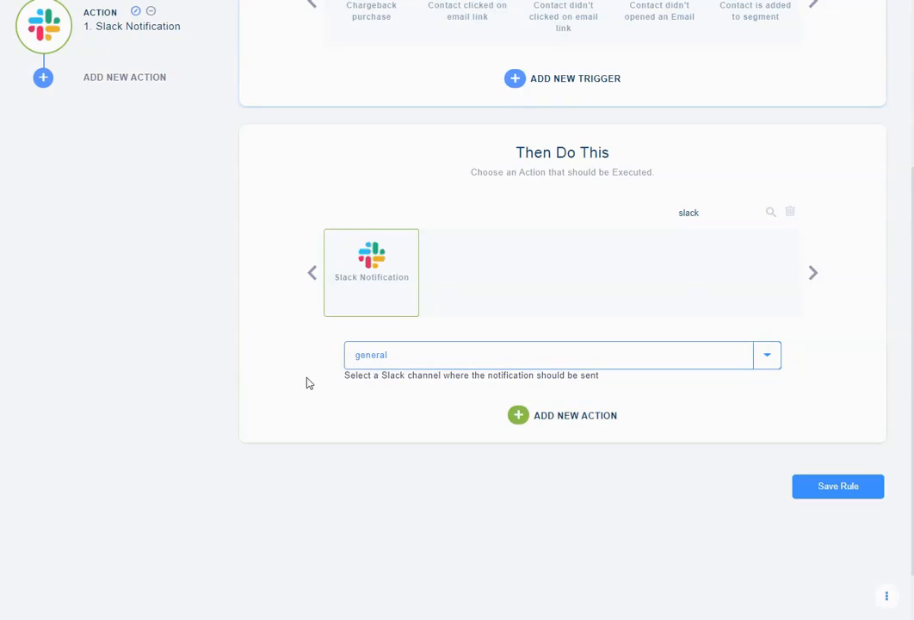
pyautogui.scroll(3, 435, 404)
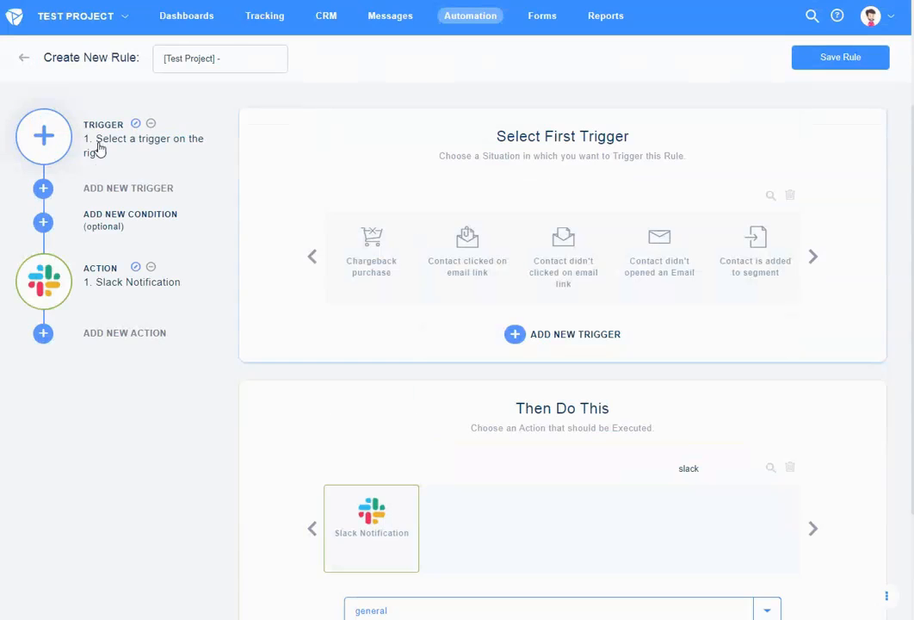
# Set the rule's trigger to Contact clicked on email link, leaving the email choice unset
pyautogui.click(766, 197)
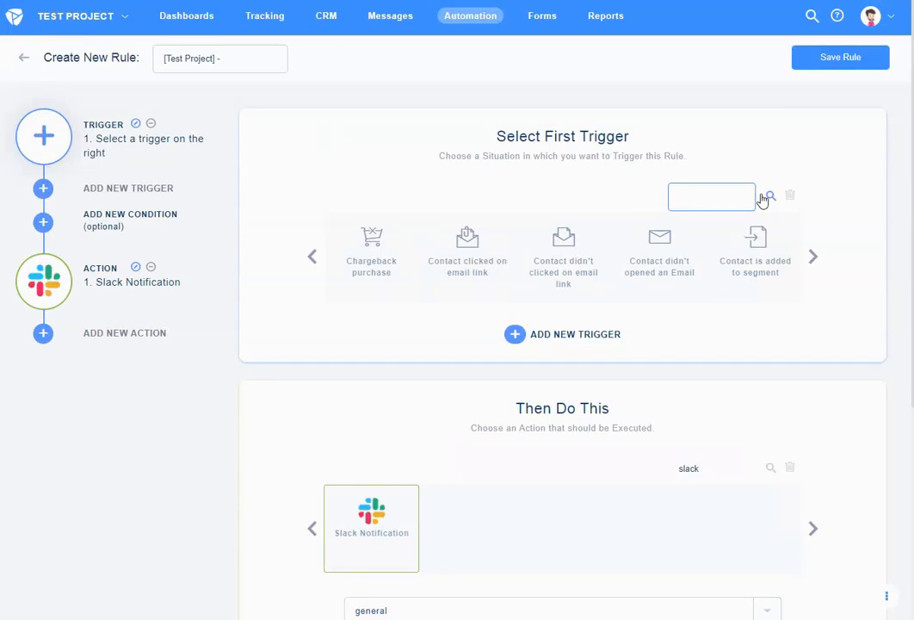
pyautogui.write('email')
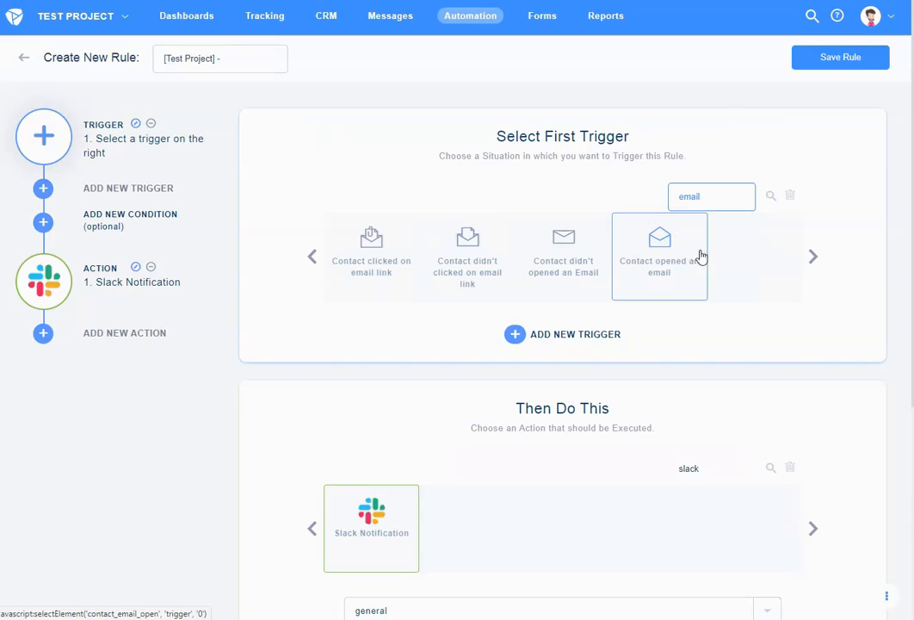
pyautogui.click(387, 261)
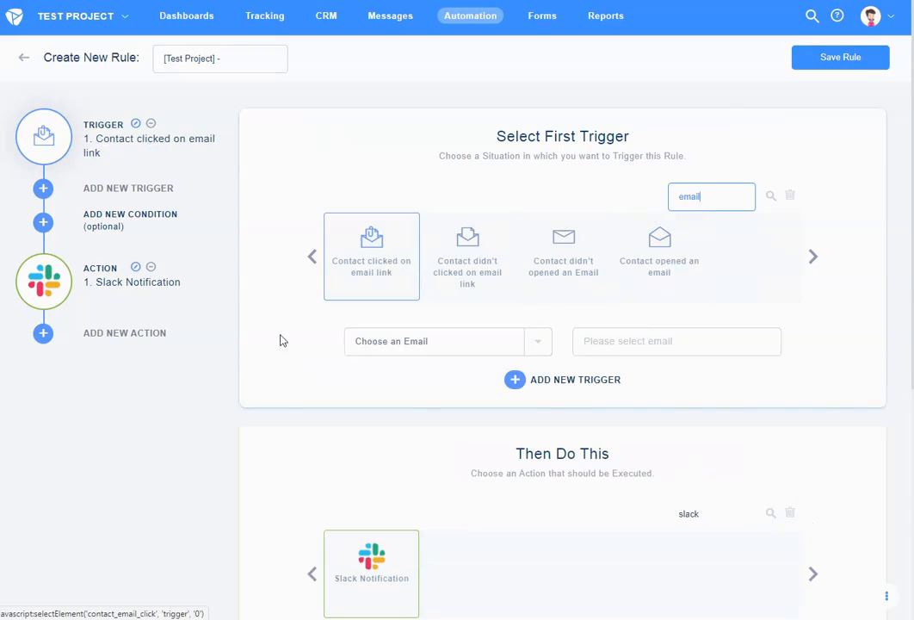
pyautogui.click(490, 348)
pyautogui.click(192, 409)
pyautogui.scroll(-5, 428, 371)
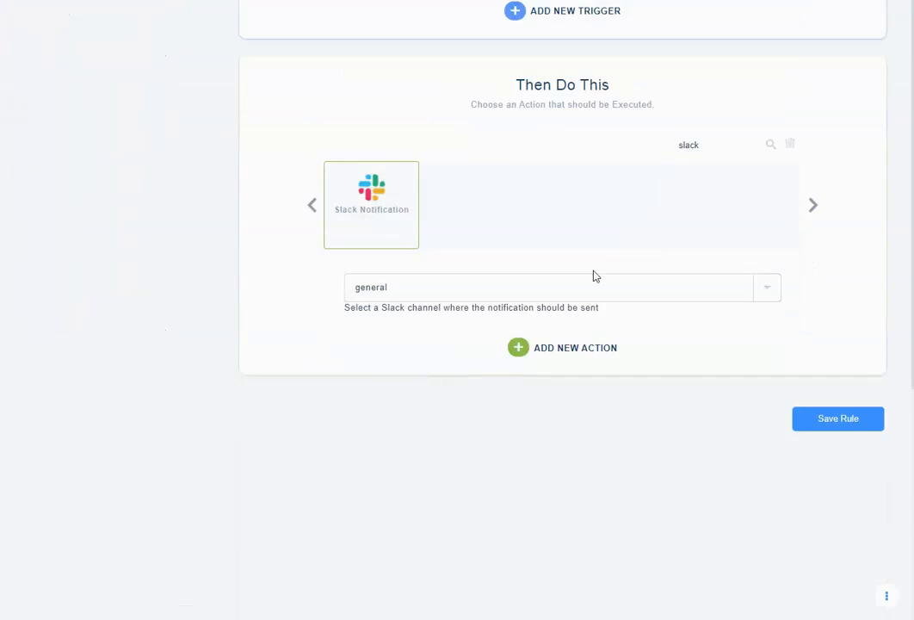
pyautogui.scroll(2, 563, 255)
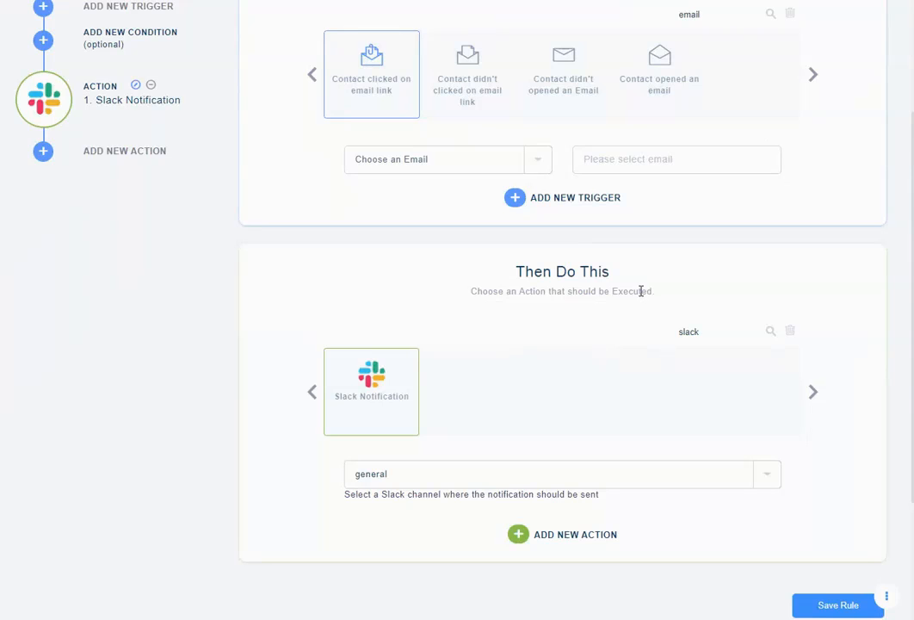
pyautogui.scroll(1, 624, 276)
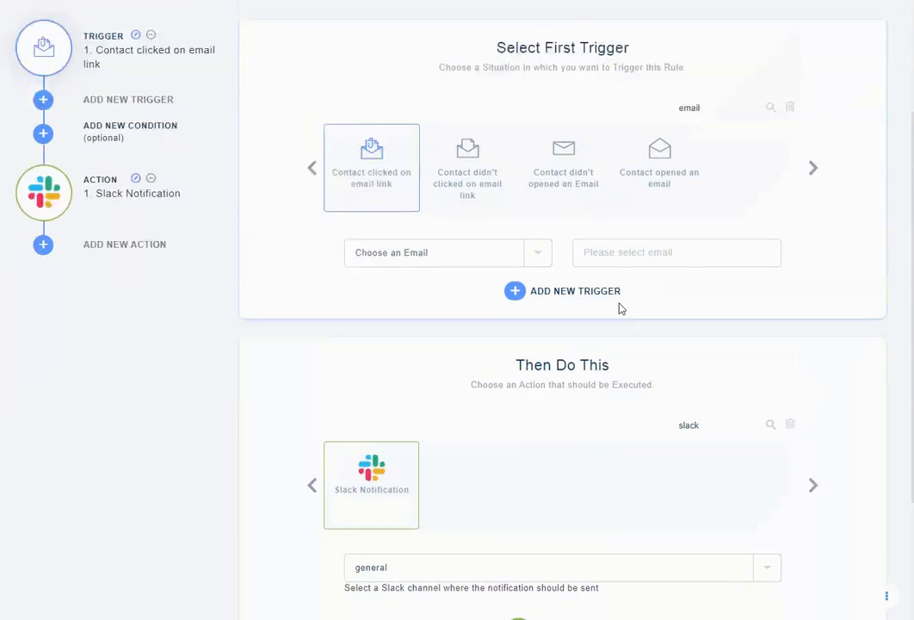
pyautogui.scroll(1, 508, 125)
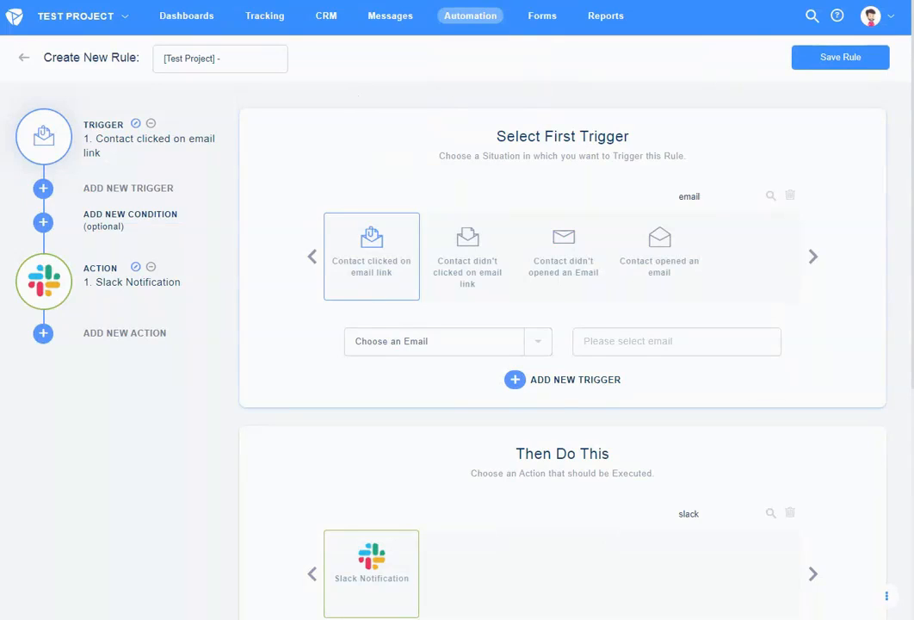
pyautogui.moveTo(873, 19)
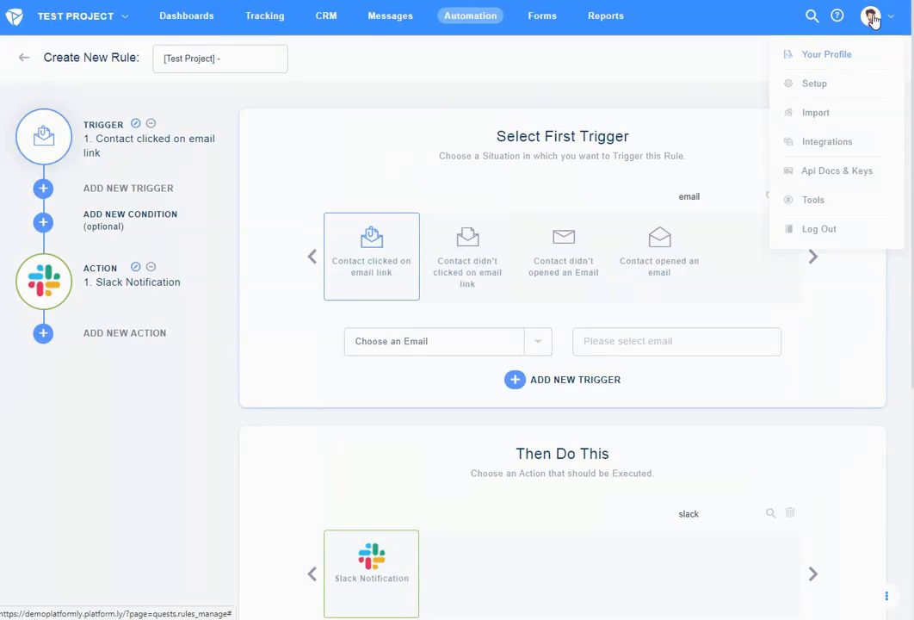
# Go to Your Profile in Platform.ly and switch to its Notifications section
pyautogui.click(788, 55)
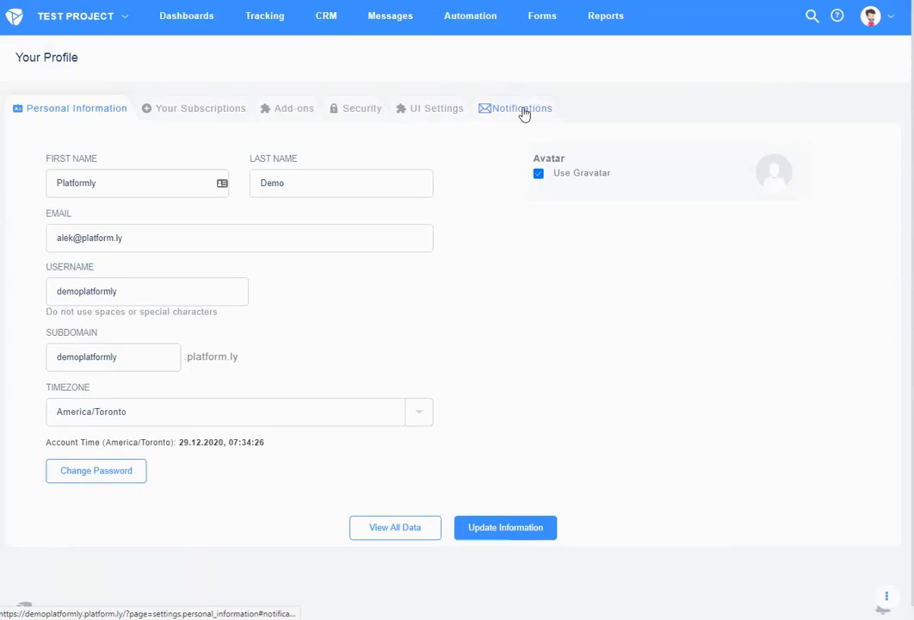
pyautogui.click(523, 110)
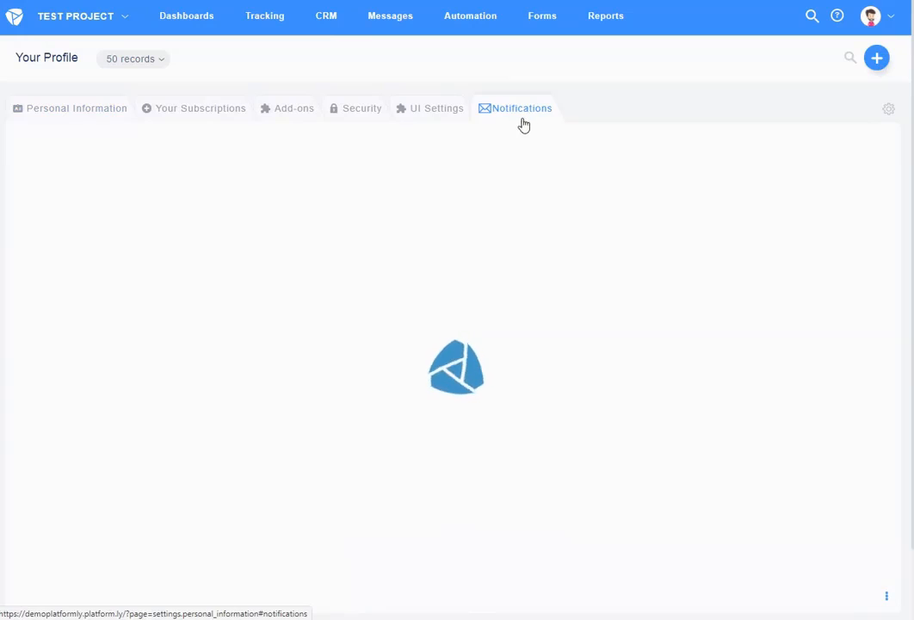
pyautogui.click(506, 391)
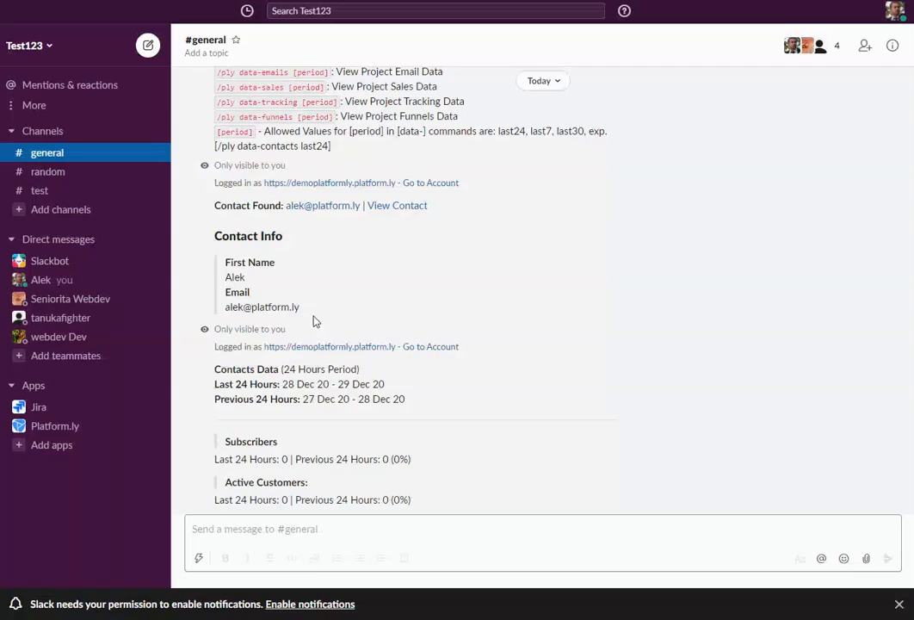
pyautogui.scroll(-5, 338, 351)
pyautogui.scroll(3, 338, 349)
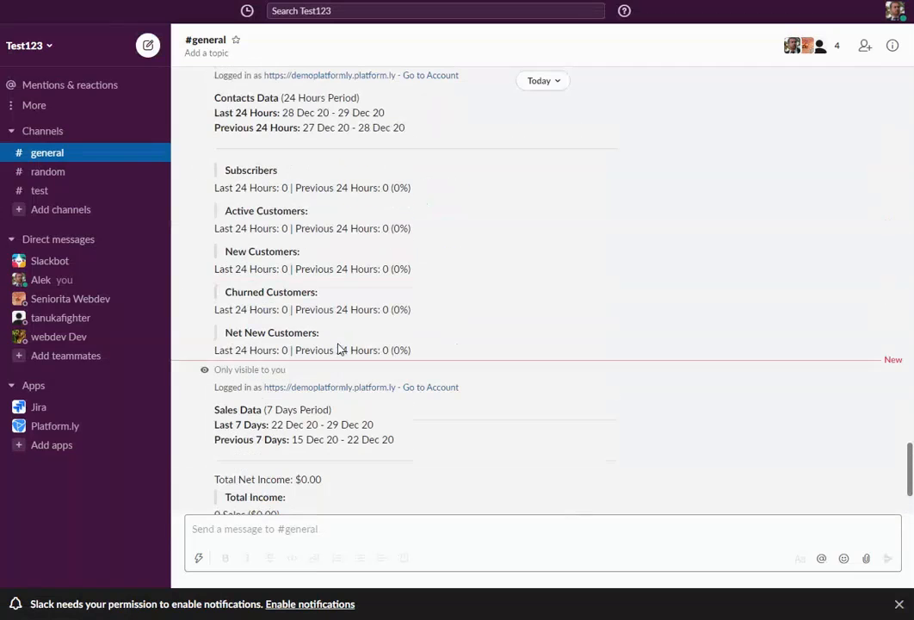
pyautogui.moveTo(220, 173); pyautogui.dragTo(471, 343)
pyautogui.click(435, 325)
pyautogui.click(450, 534)
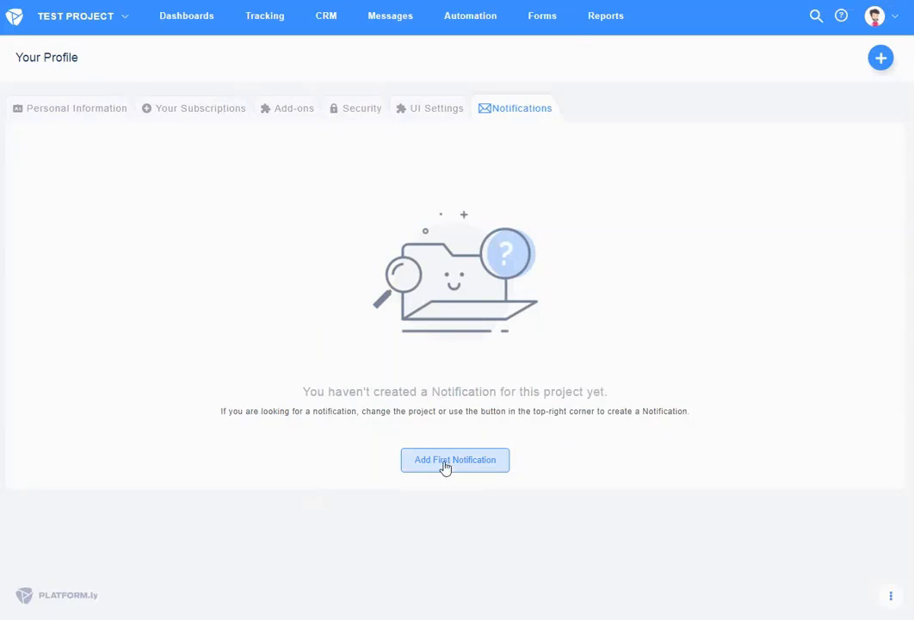
# Add and save notification 'Slack Test': Sales Data, Last 7 days, via Slack to general
pyautogui.click(444, 462)
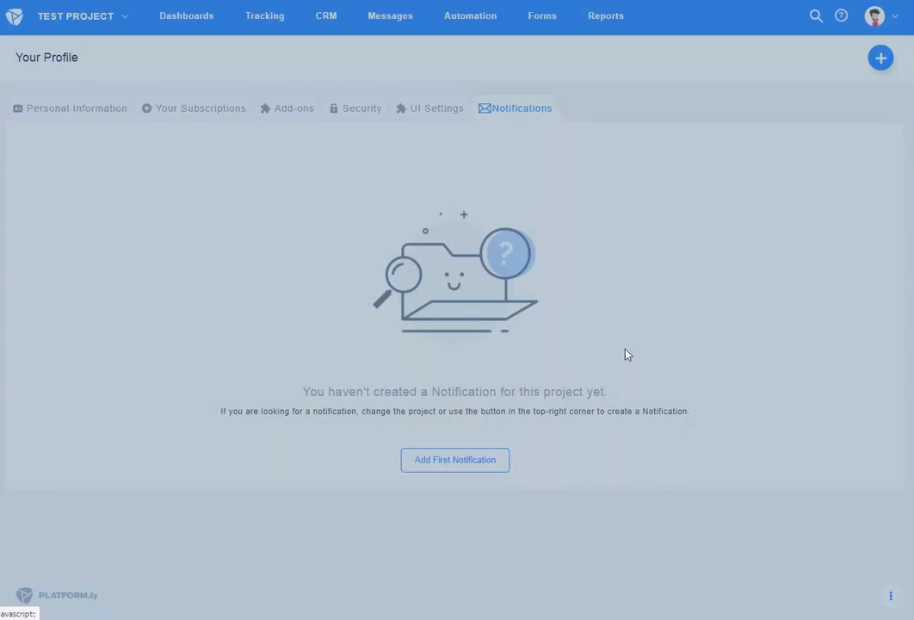
pyautogui.click(674, 129)
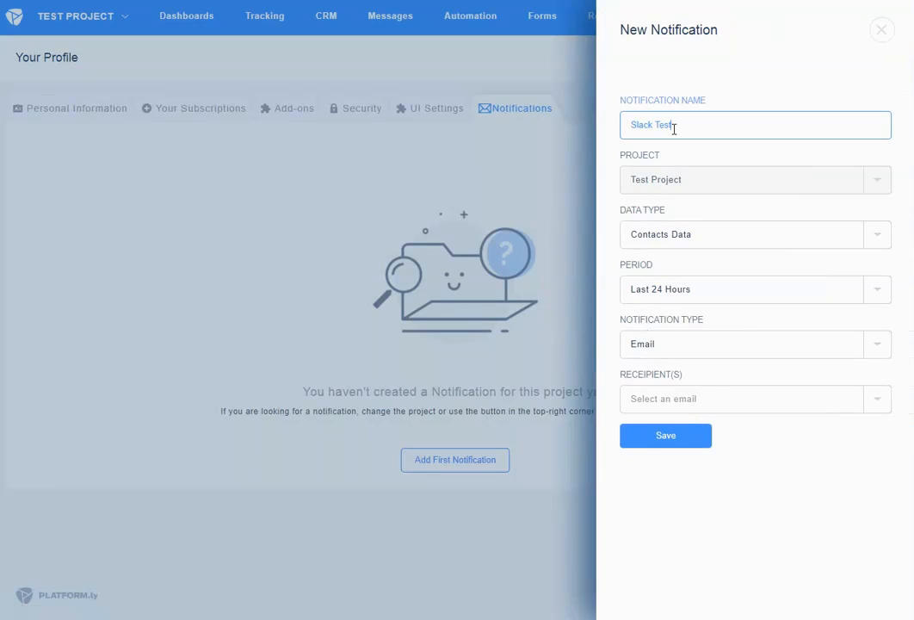
pyautogui.click(686, 237)
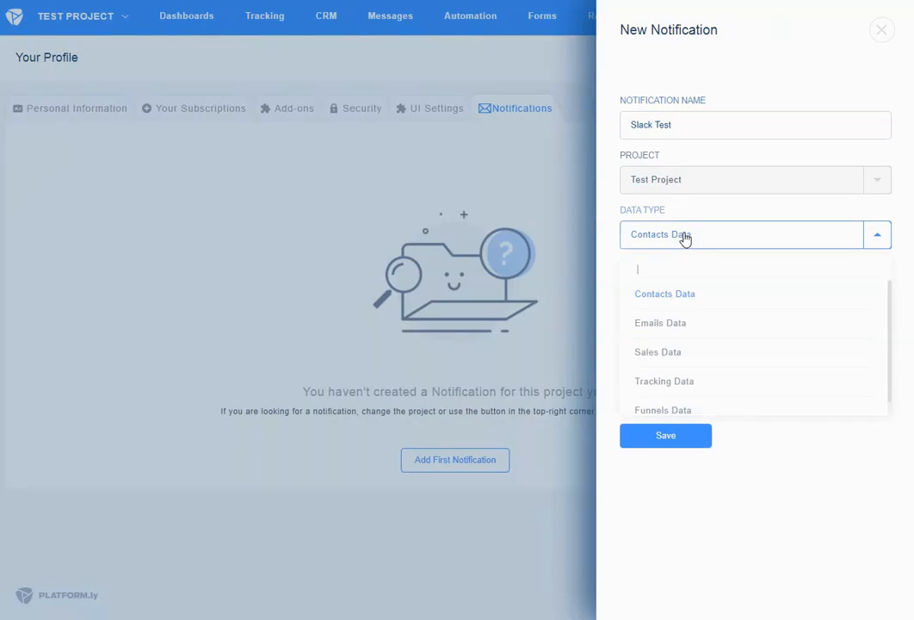
pyautogui.click(676, 354)
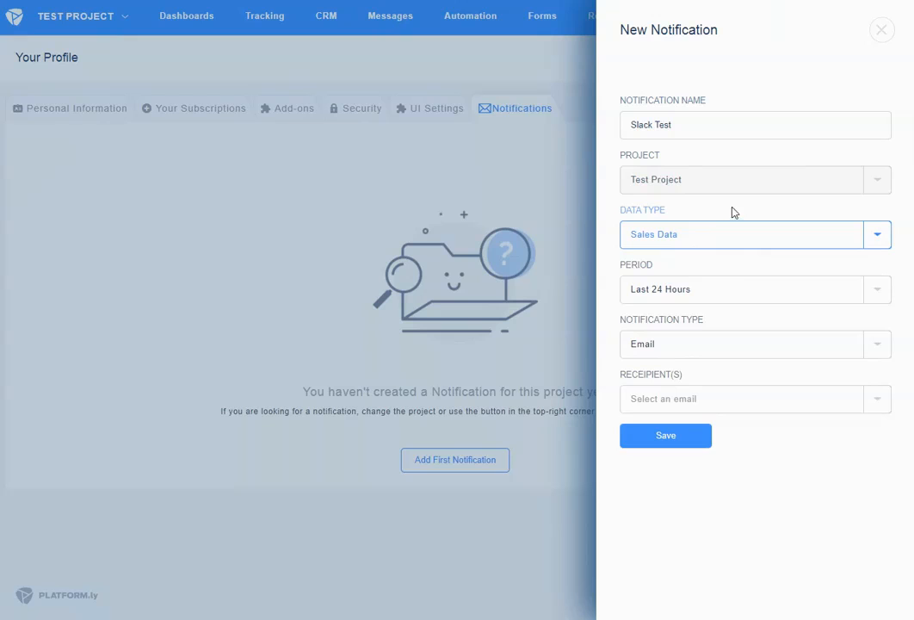
pyautogui.click(702, 291)
pyautogui.click(681, 389)
pyautogui.click(694, 343)
pyautogui.click(651, 437)
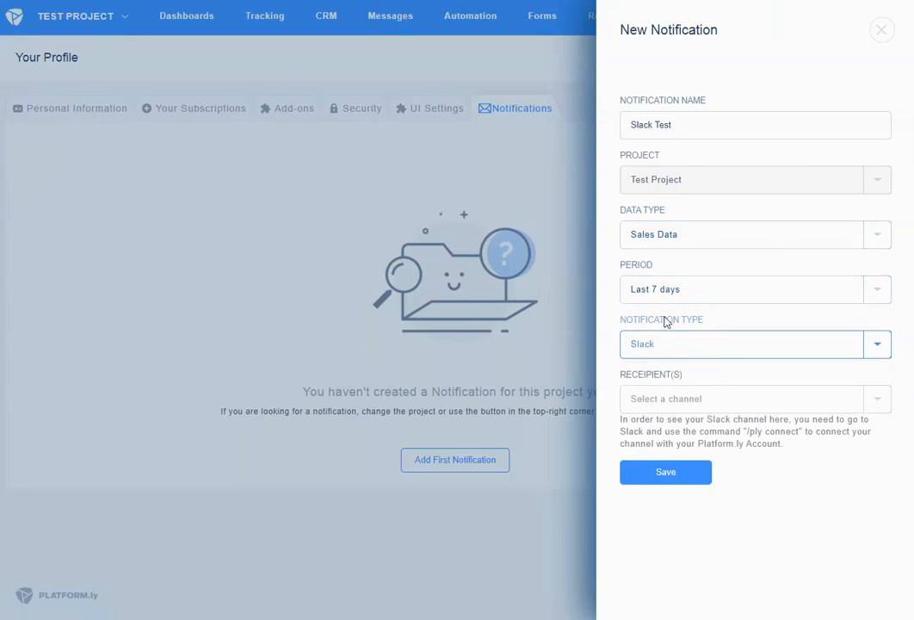
pyautogui.click(655, 405)
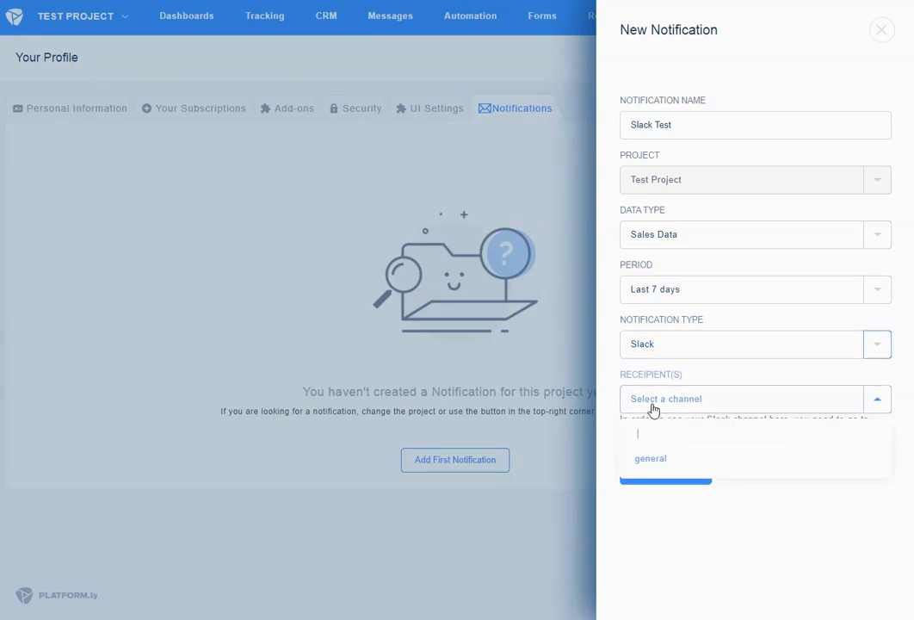
pyautogui.click(653, 460)
pyautogui.click(686, 472)
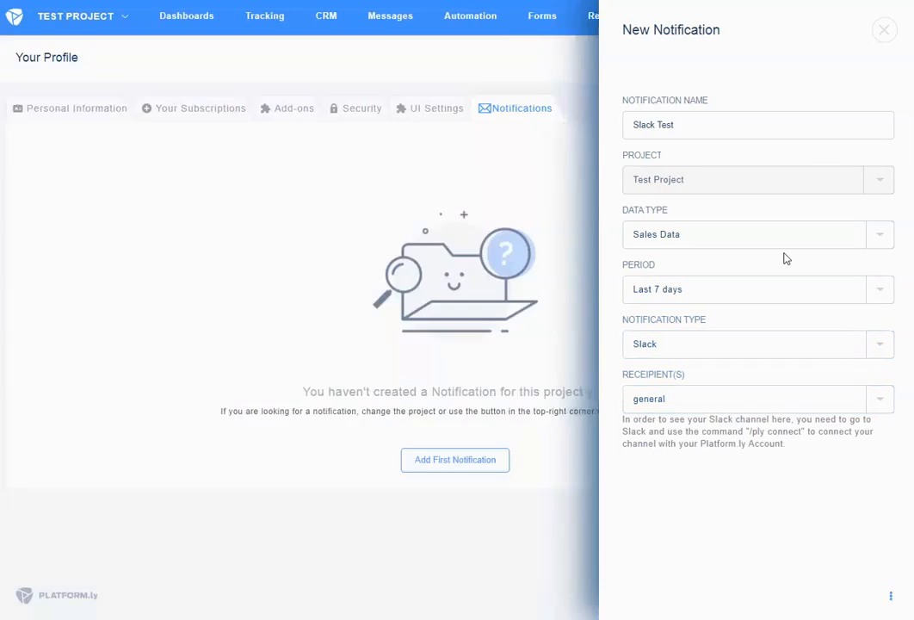
# Highlight the Slack Test notification's next send date and its Last 7 days period value
pyautogui.doubleClick(710, 203)
pyautogui.click(737, 200)
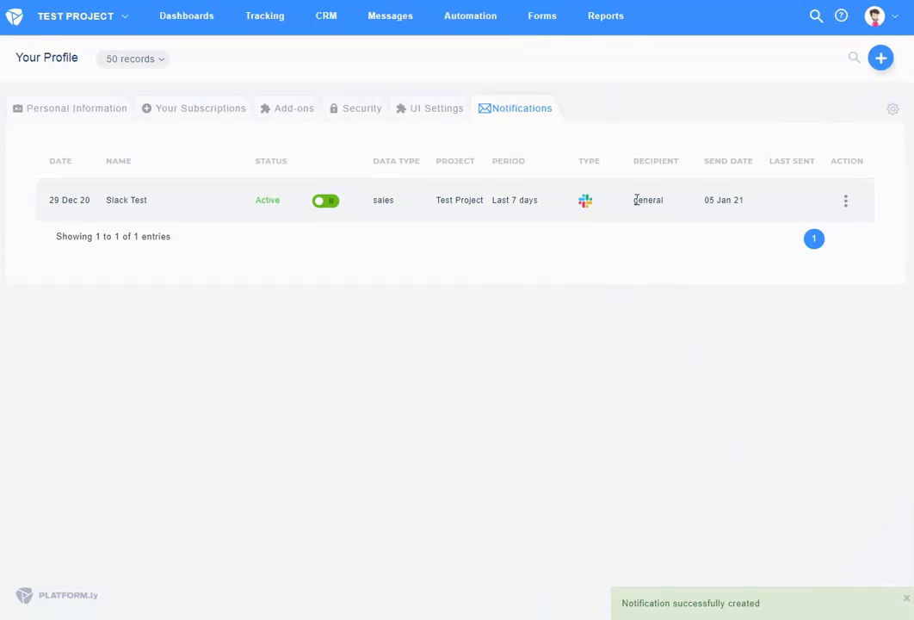
pyautogui.moveTo(493, 200); pyautogui.dragTo(543, 205)
pyautogui.click(496, 201)
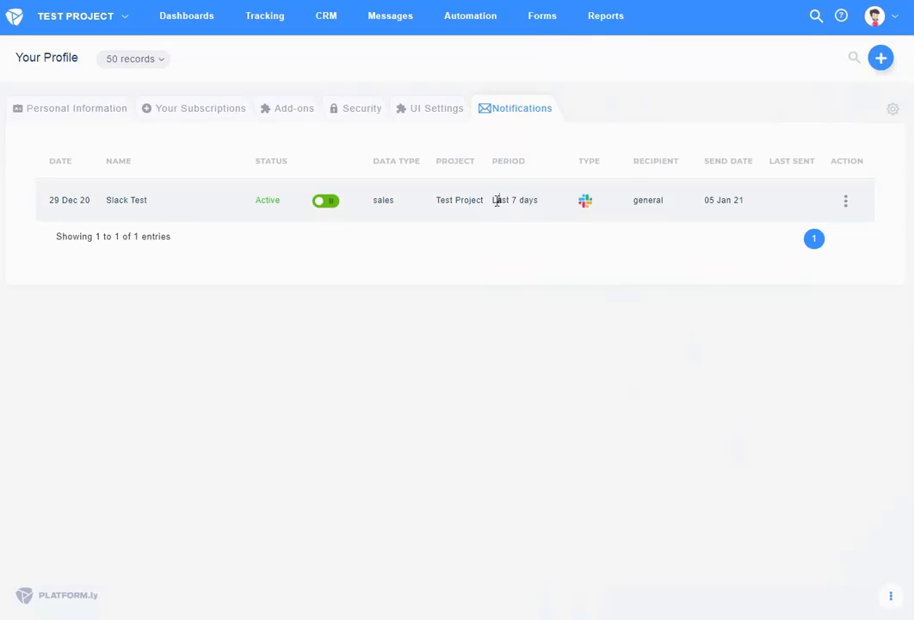